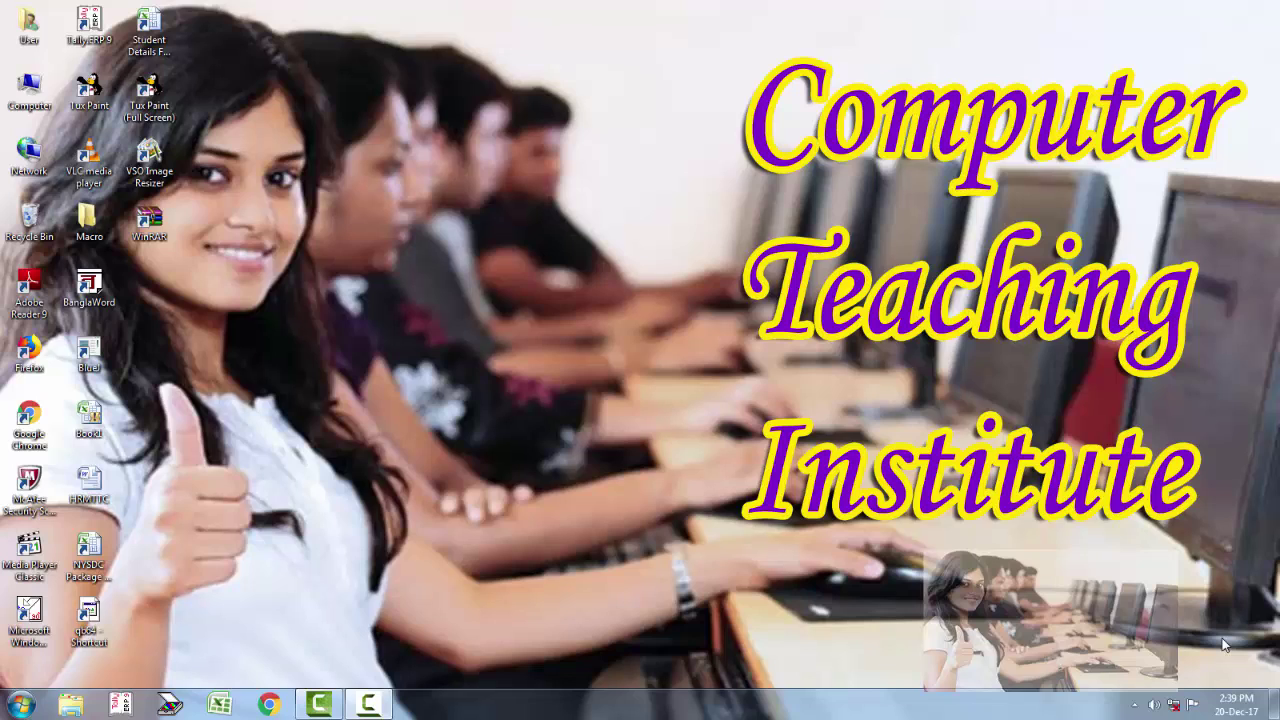
Refresh the desktop and restore the blank Book1 Excel window from the taskbar.
right_click(656, 238)
click(688, 268)
click(220, 705)
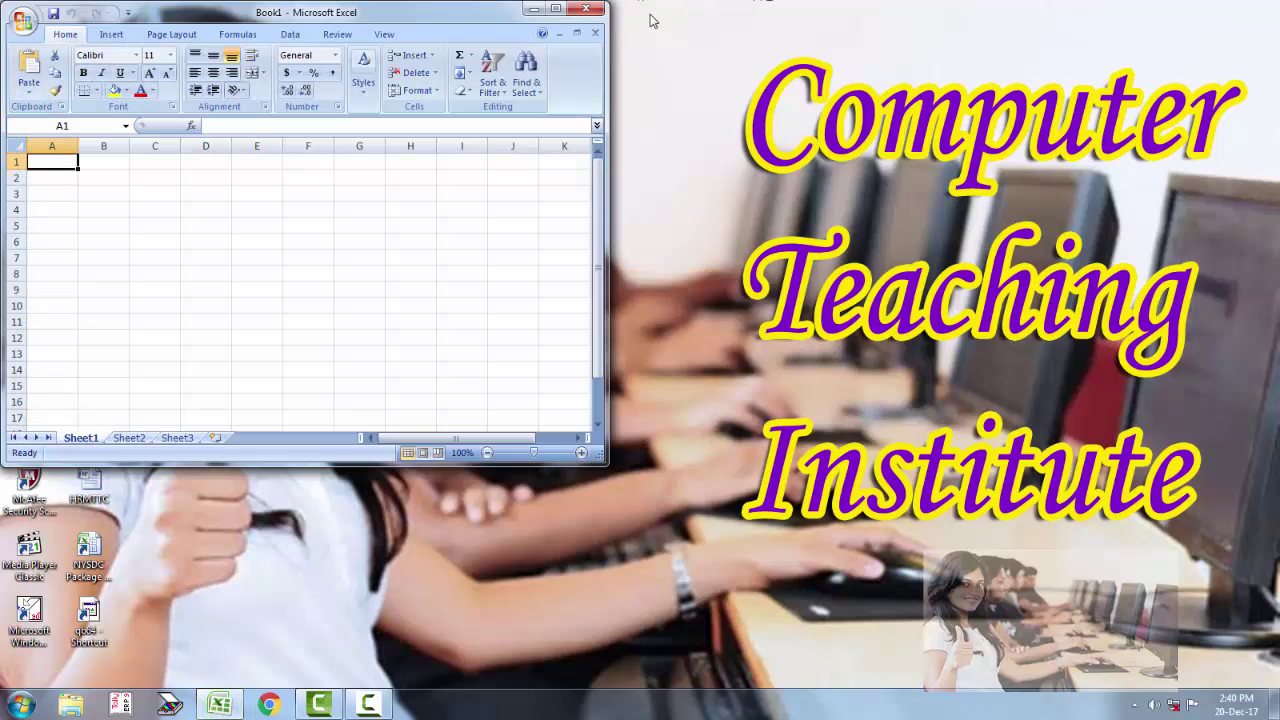
Maximize the Book1 window and show the View ribbon with its Macros commands.
click(557, 9)
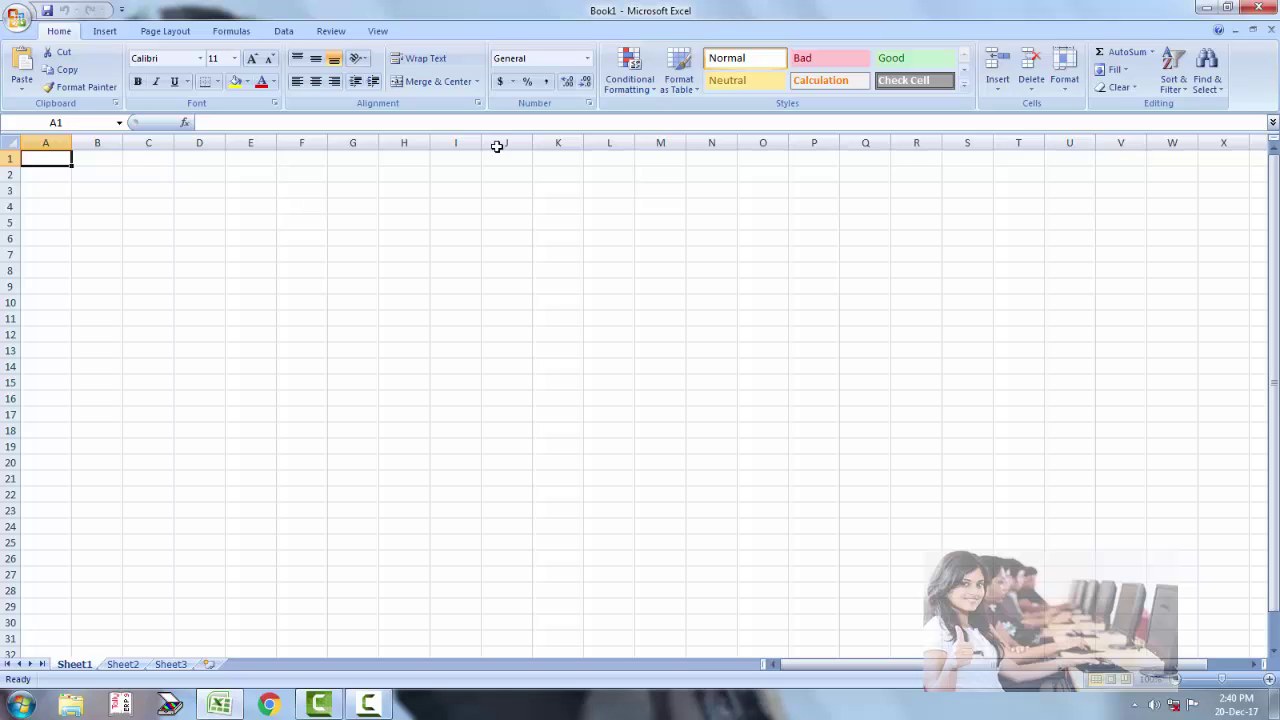
click(378, 32)
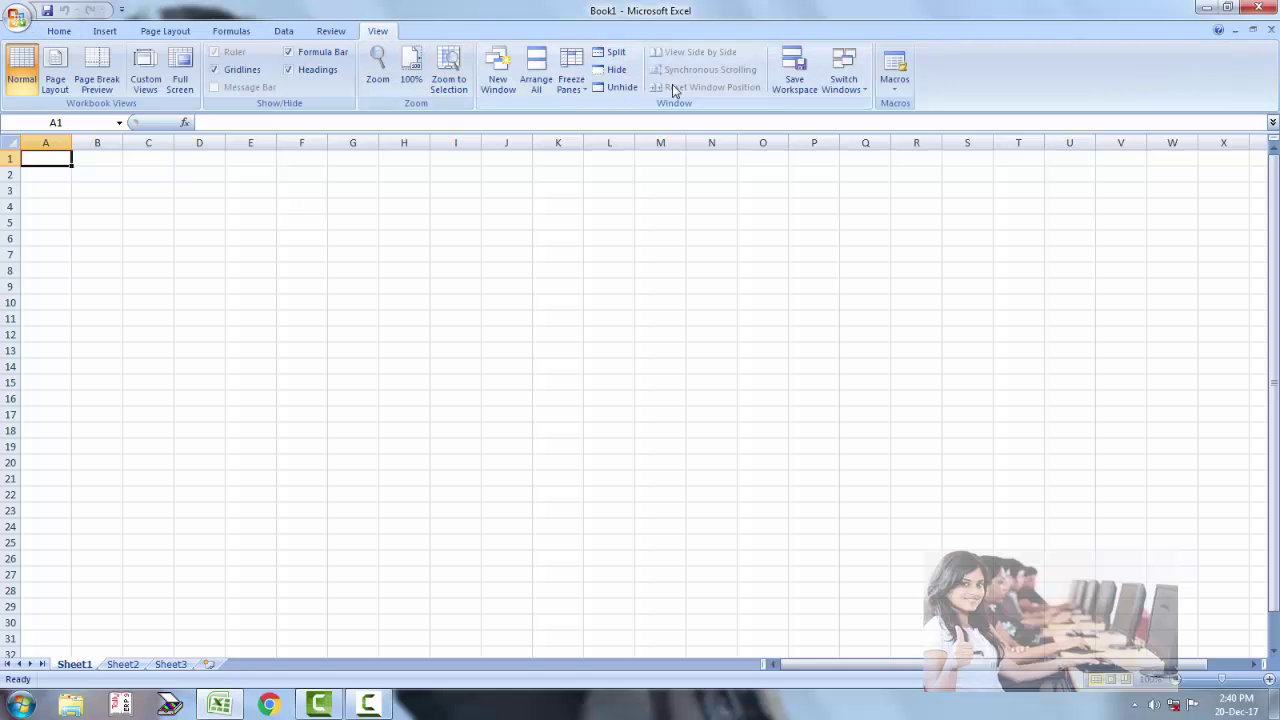
Set up a new macro recording with a name and shortcut Ctrl+q, stored in the Personal Macro Workbook.
click(900, 97)
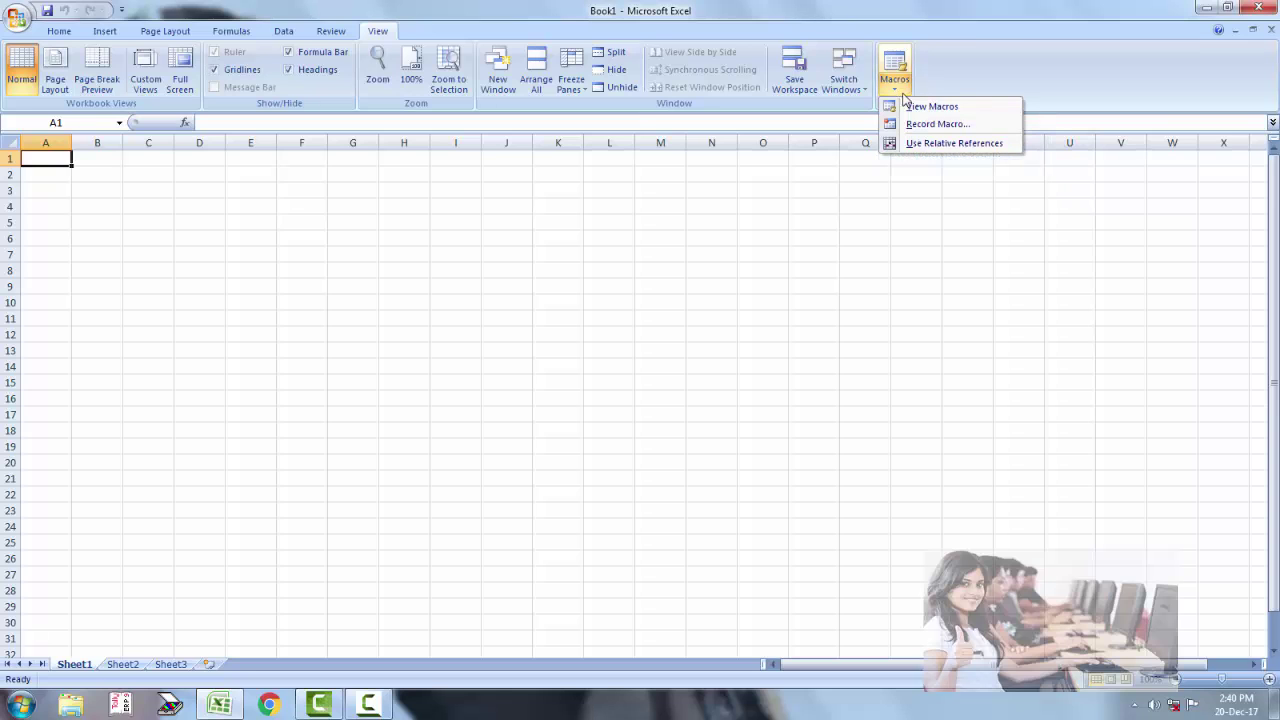
click(920, 128)
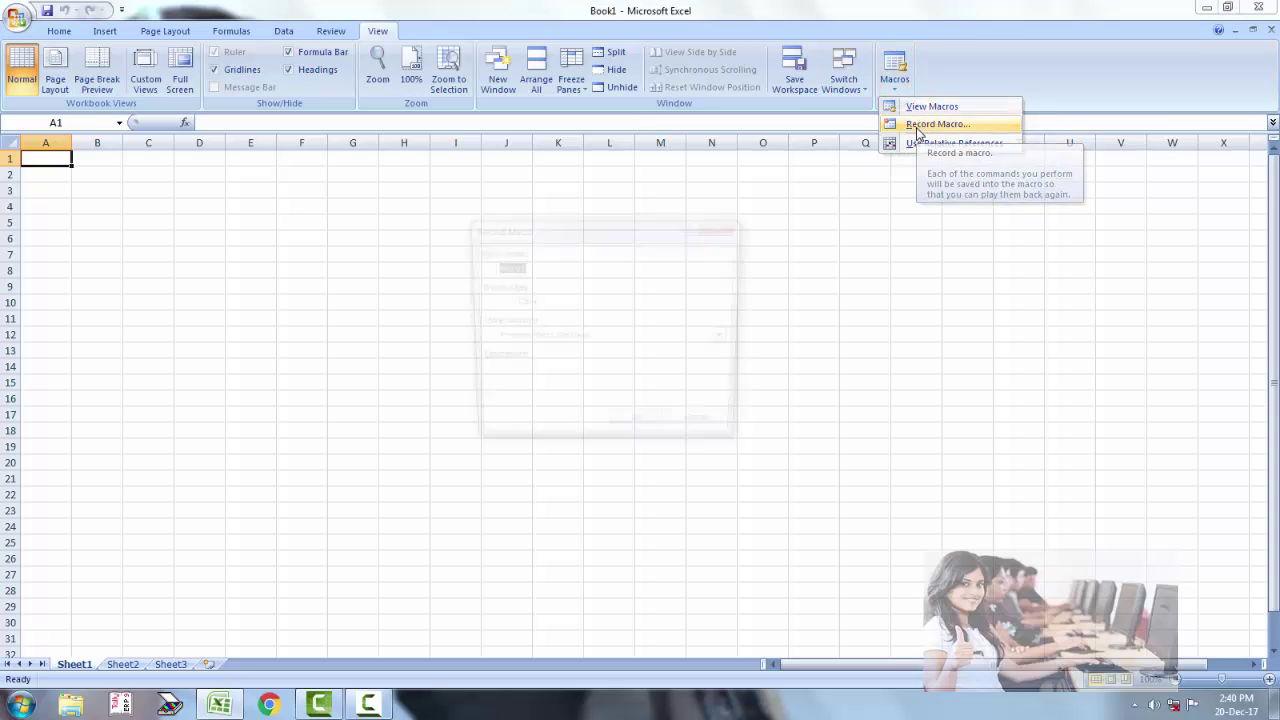
drag(650, 222, 675, 205)
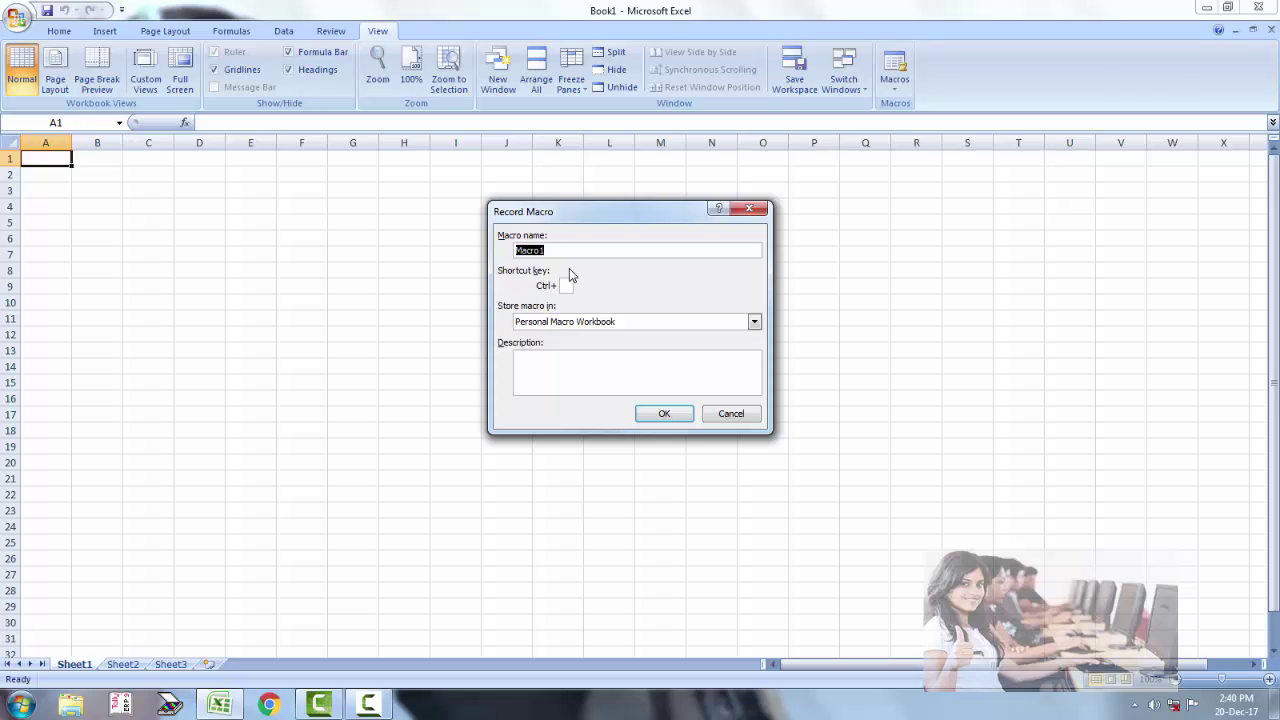
text(su)
text(a)
click(569, 283)
text(q)
click(754, 324)
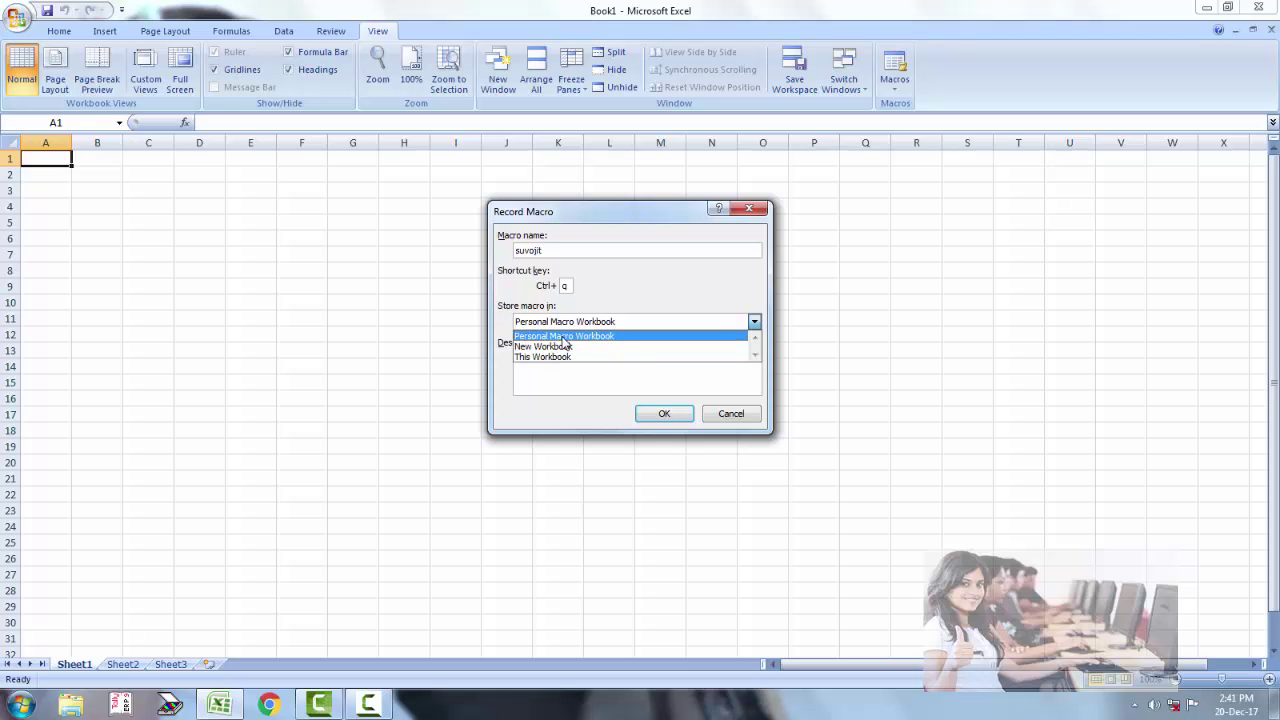
Resolve the shortcut conflict by changing the macro shortcut to Ctrl+z and start recording.
click(604, 336)
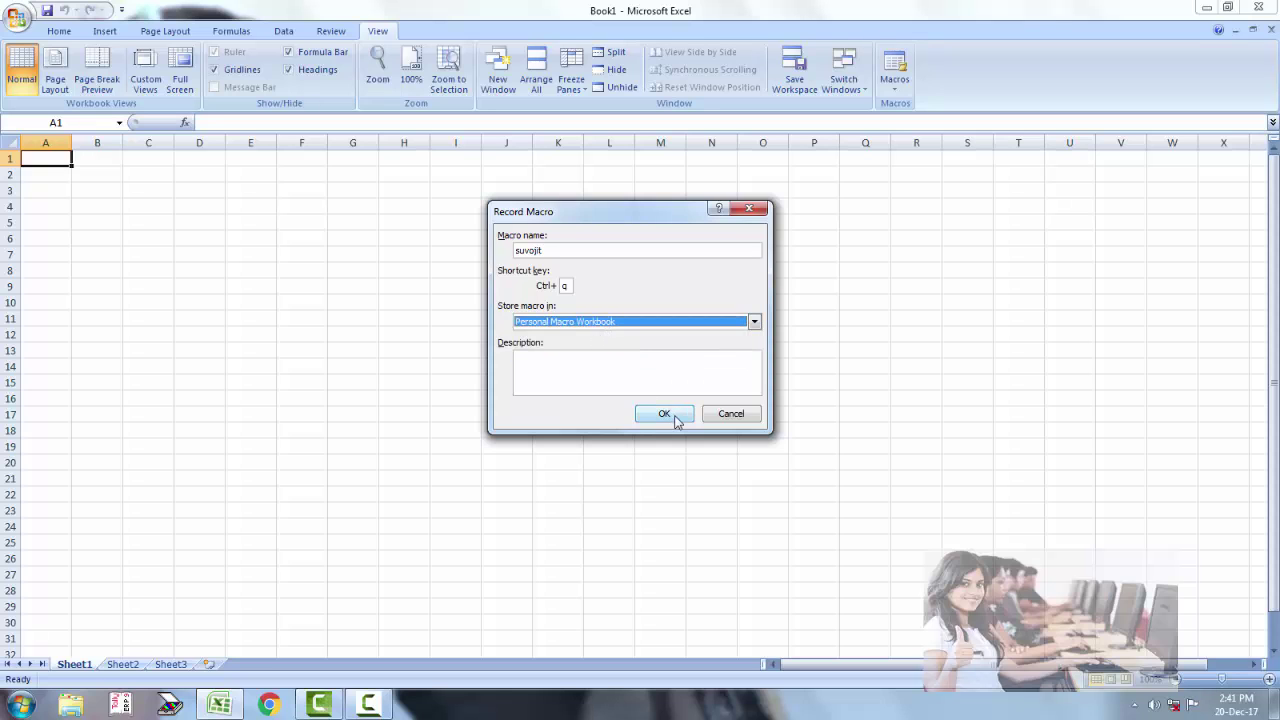
click(674, 418)
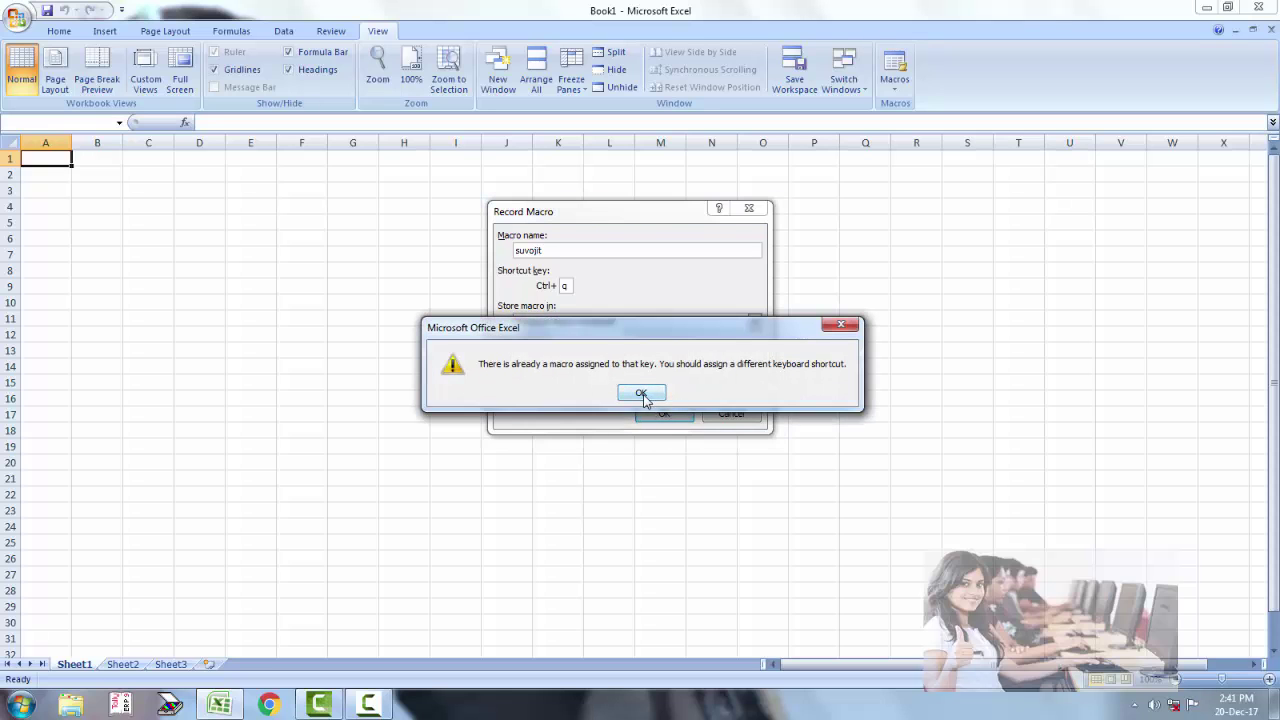
click(642, 394)
click(655, 414)
click(641, 394)
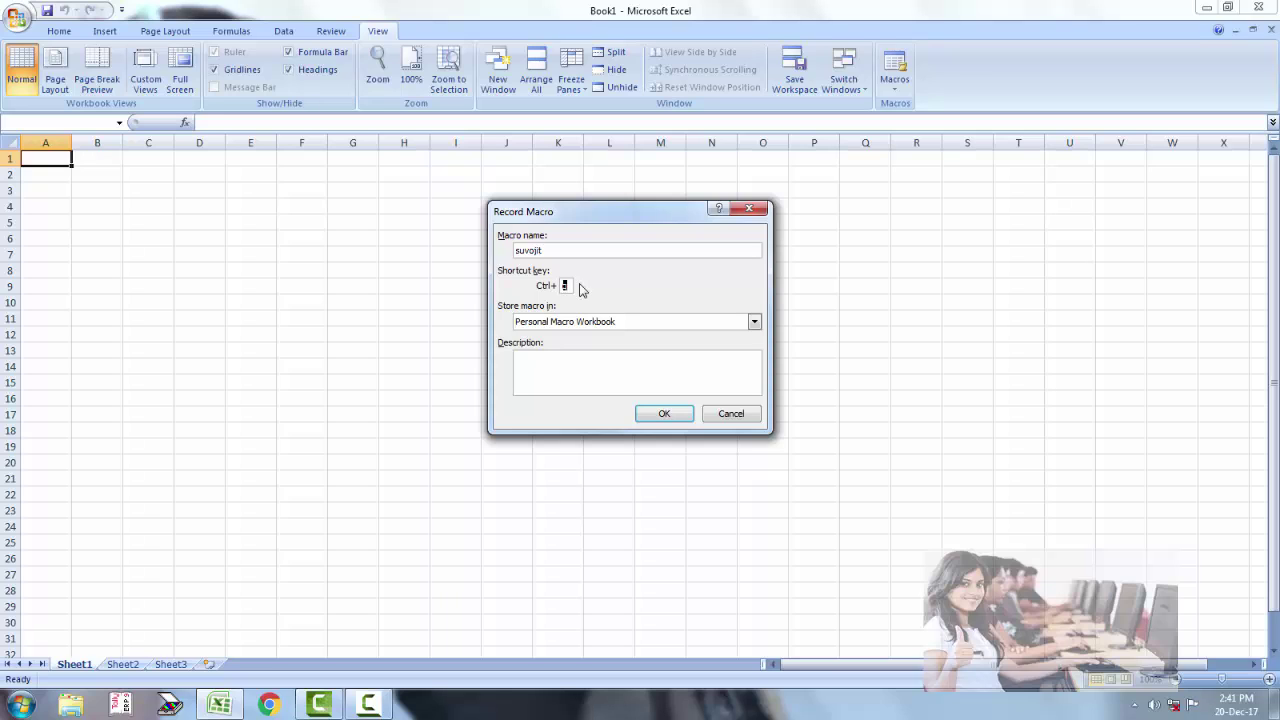
text(z)
click(662, 414)
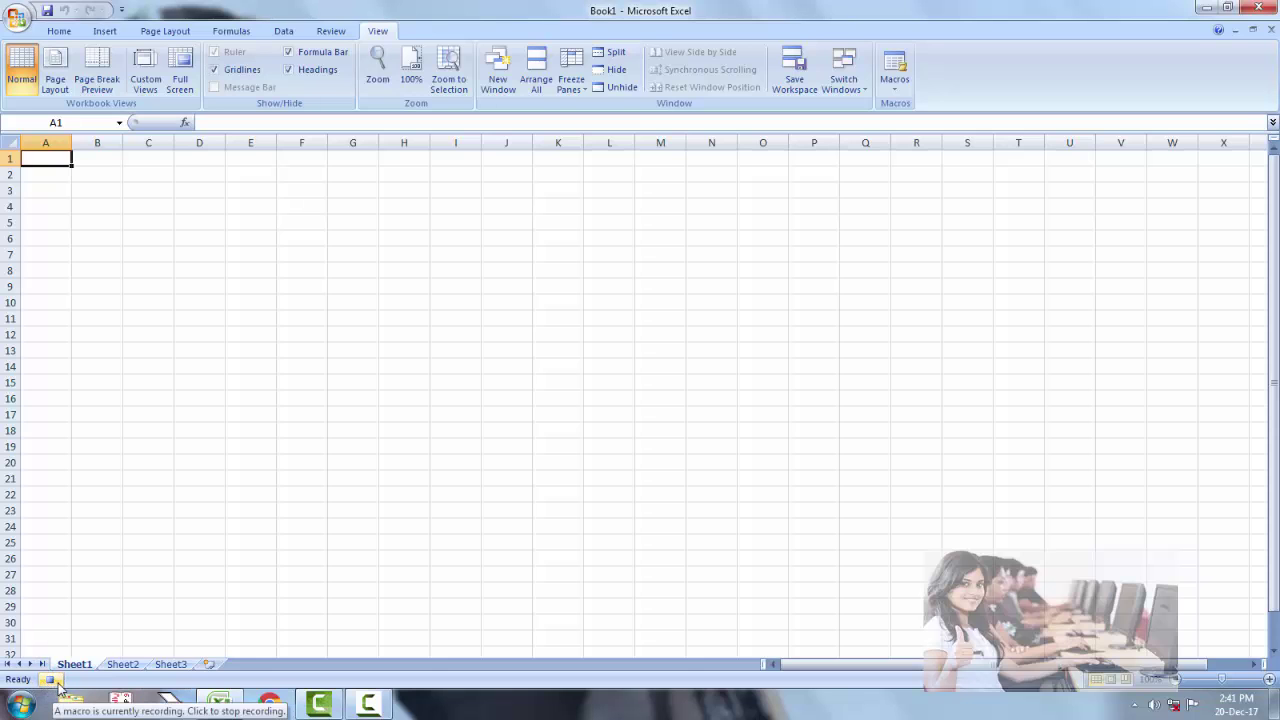
Enter the headings NAME, ROLL NO, BENG, ENG and HIS across A1:E1.
click(47, 679)
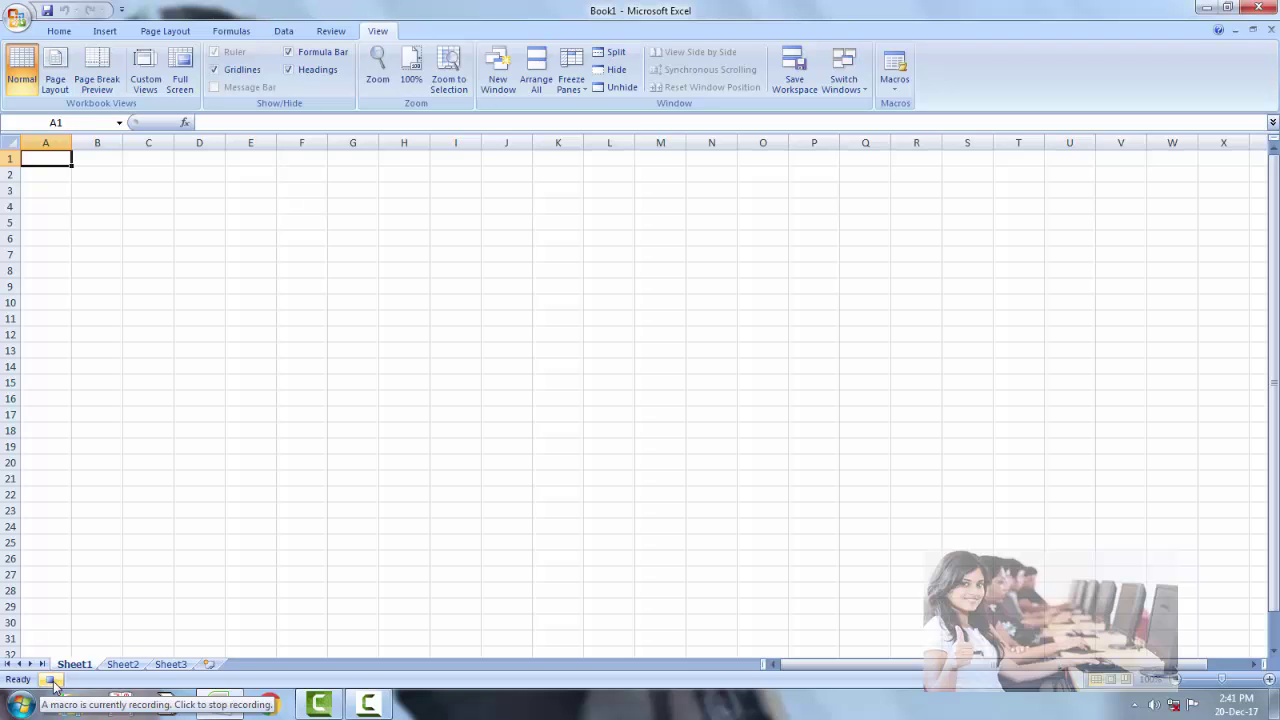
click(52, 681)
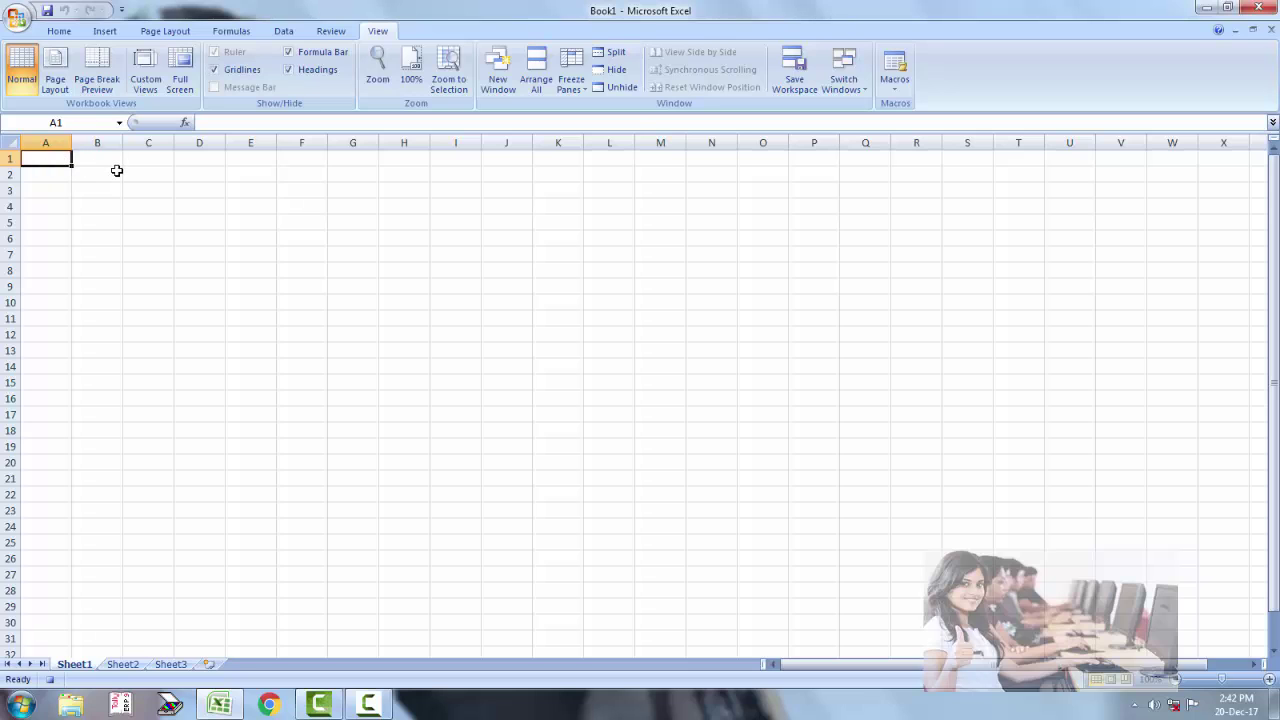
text(N)
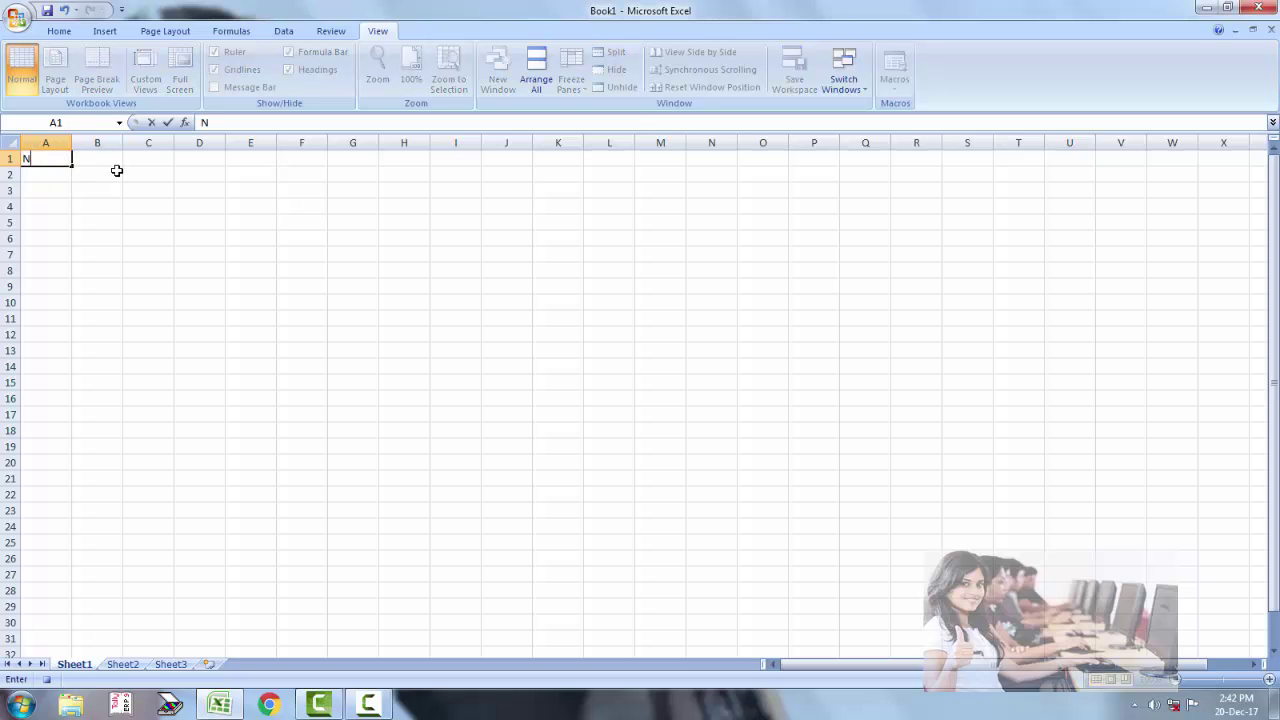
text(A)
text(ME)
key(Tab)
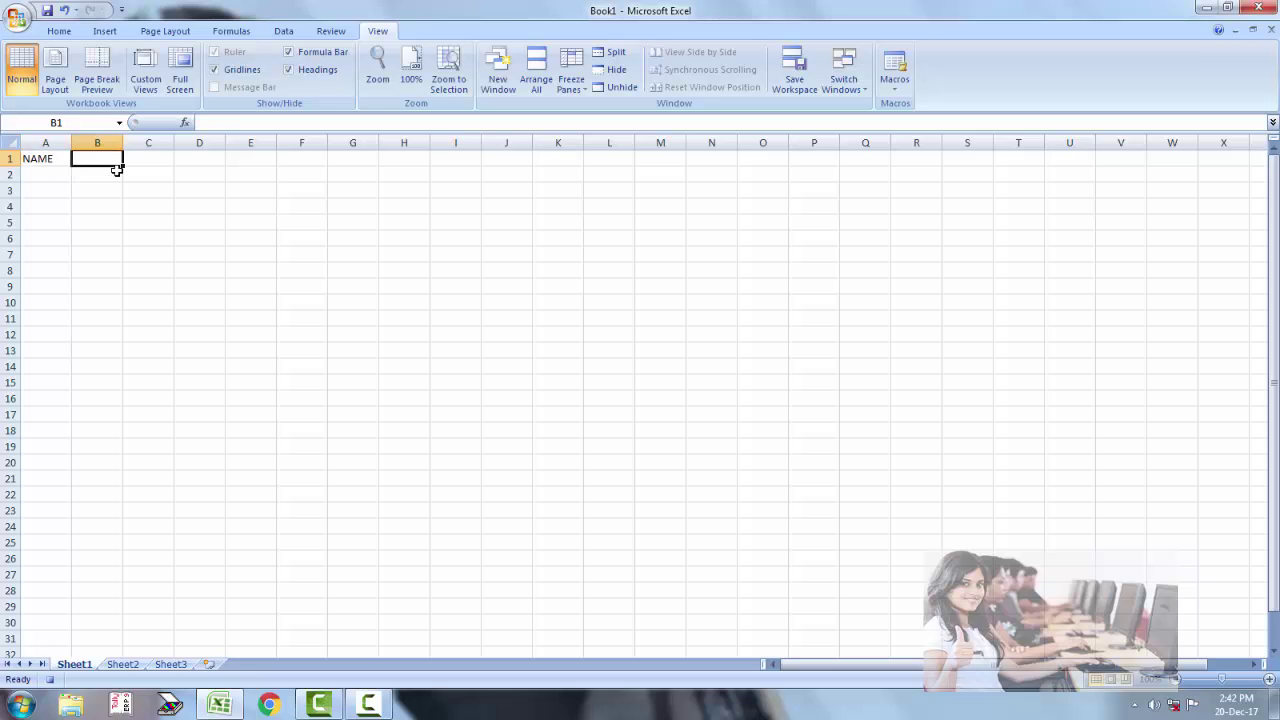
text(ROLL NO)
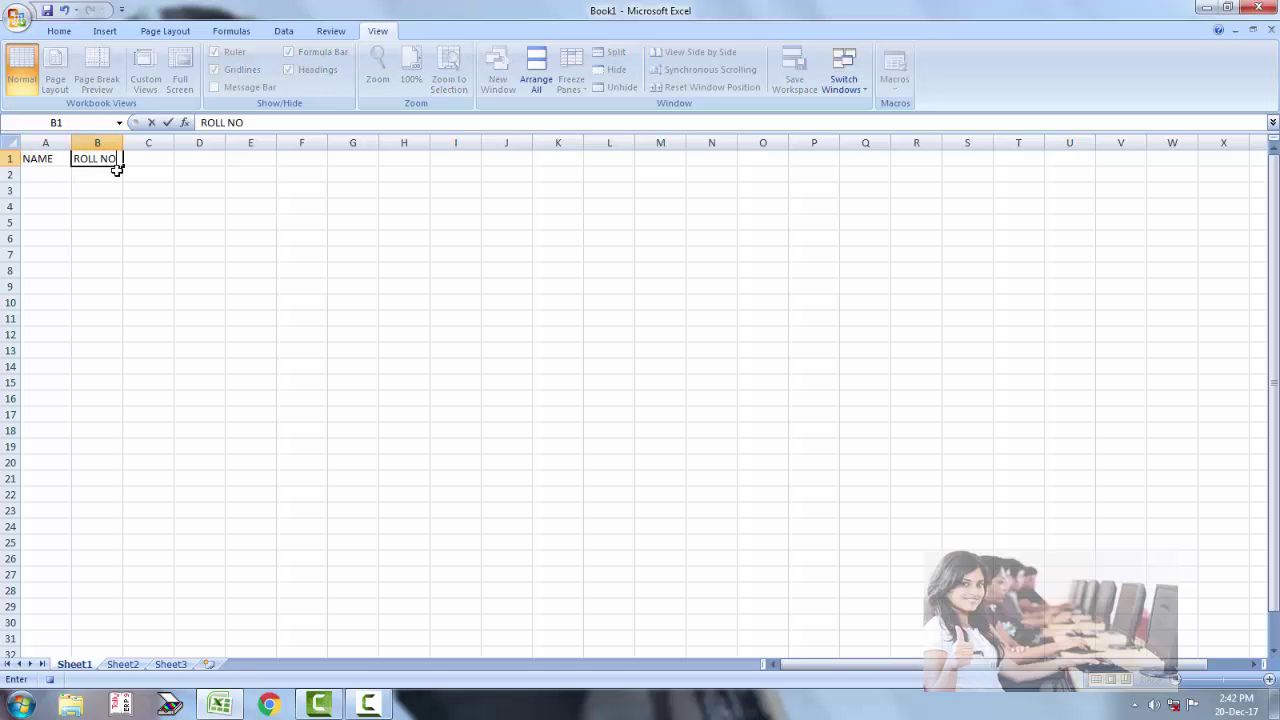
key(Tab)
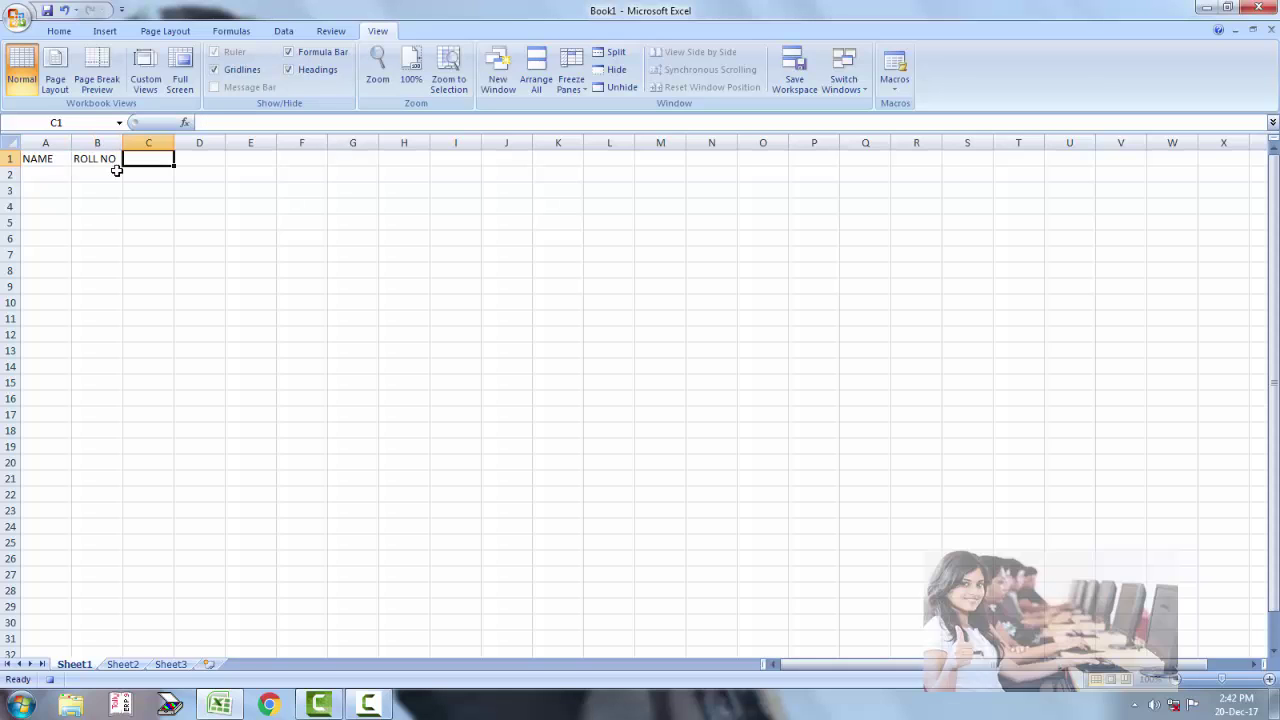
text(BENGA)
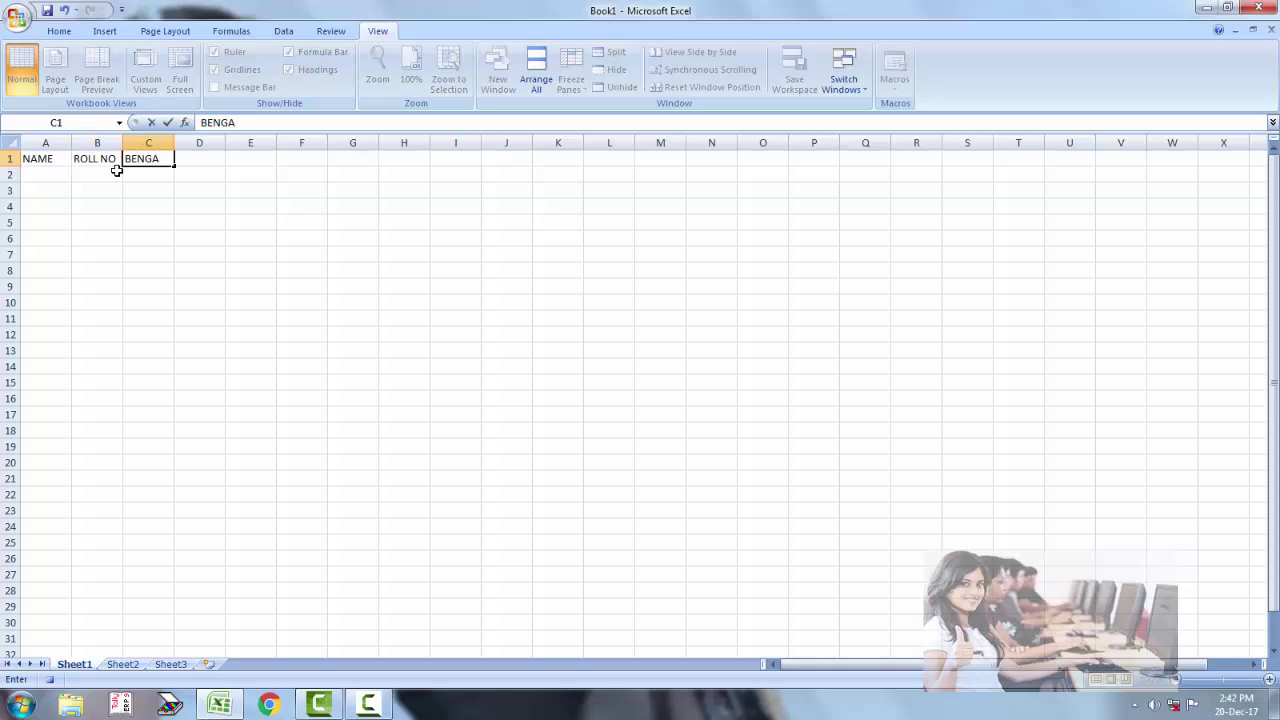
key(BackSpace)
key(Tab)
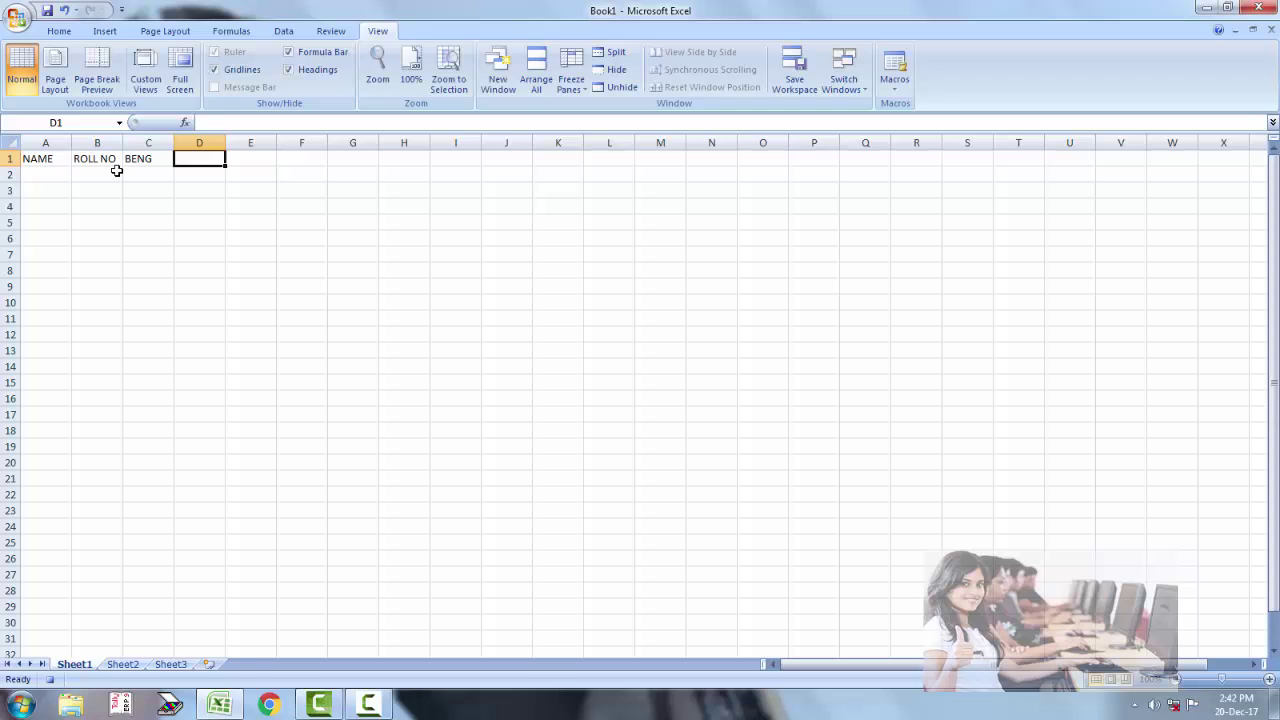
text(ENG)
key(Tab)
text(H)
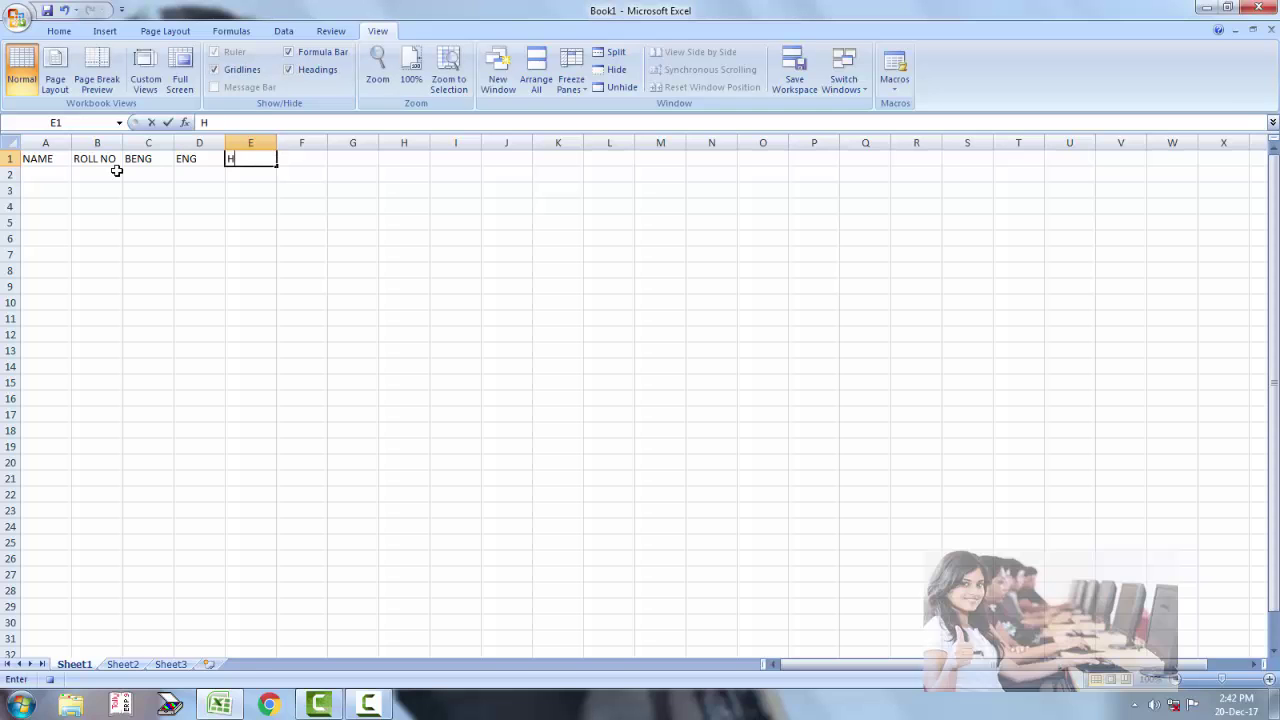
text(IS)
key(Tab)
Add the headings GEO, COM and TOTAL in F1:H1, then move down to row 2.
text(GE)
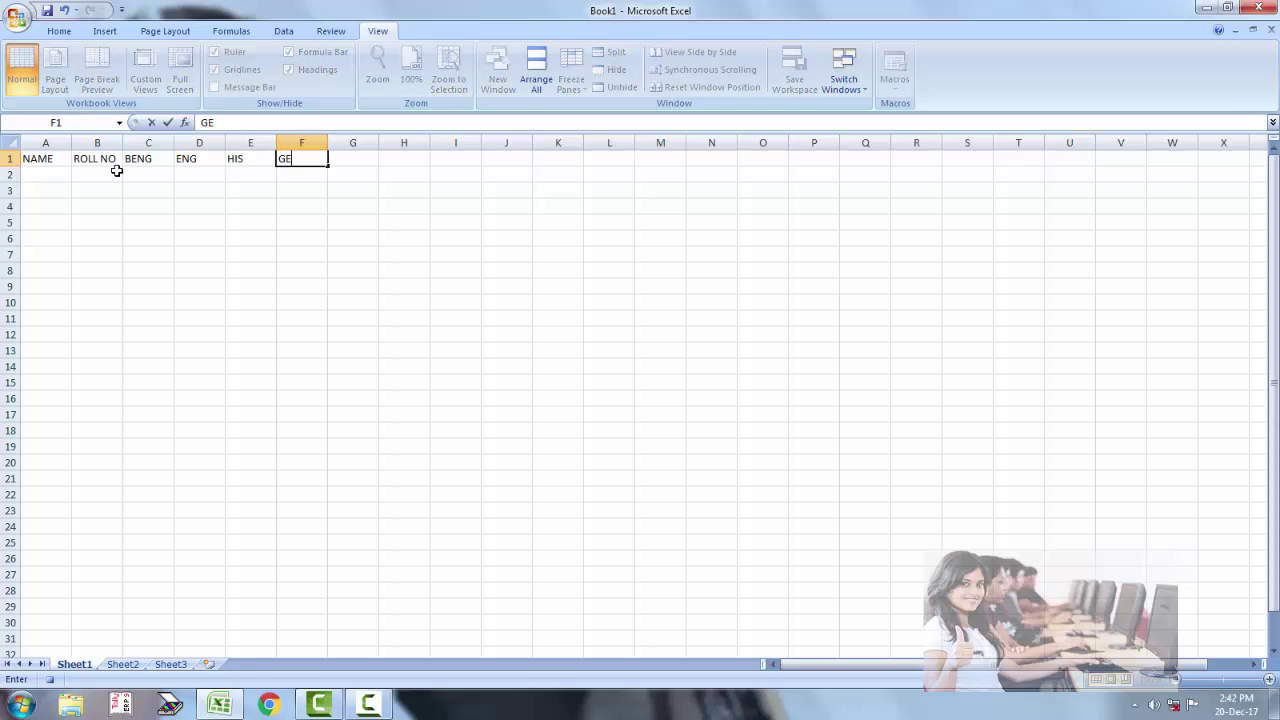
text(O)
key(Tab)
text(C)
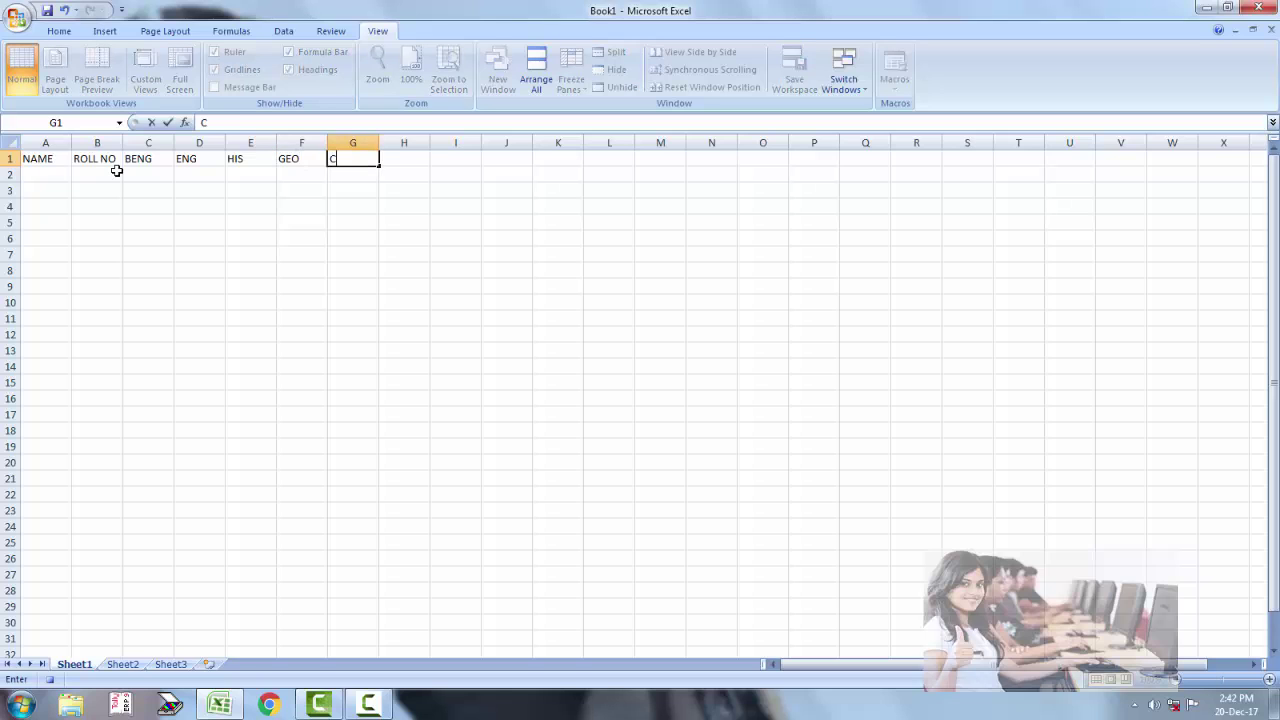
text(OMP)
key(BackSpace)
key(Tab)
text(TOT)
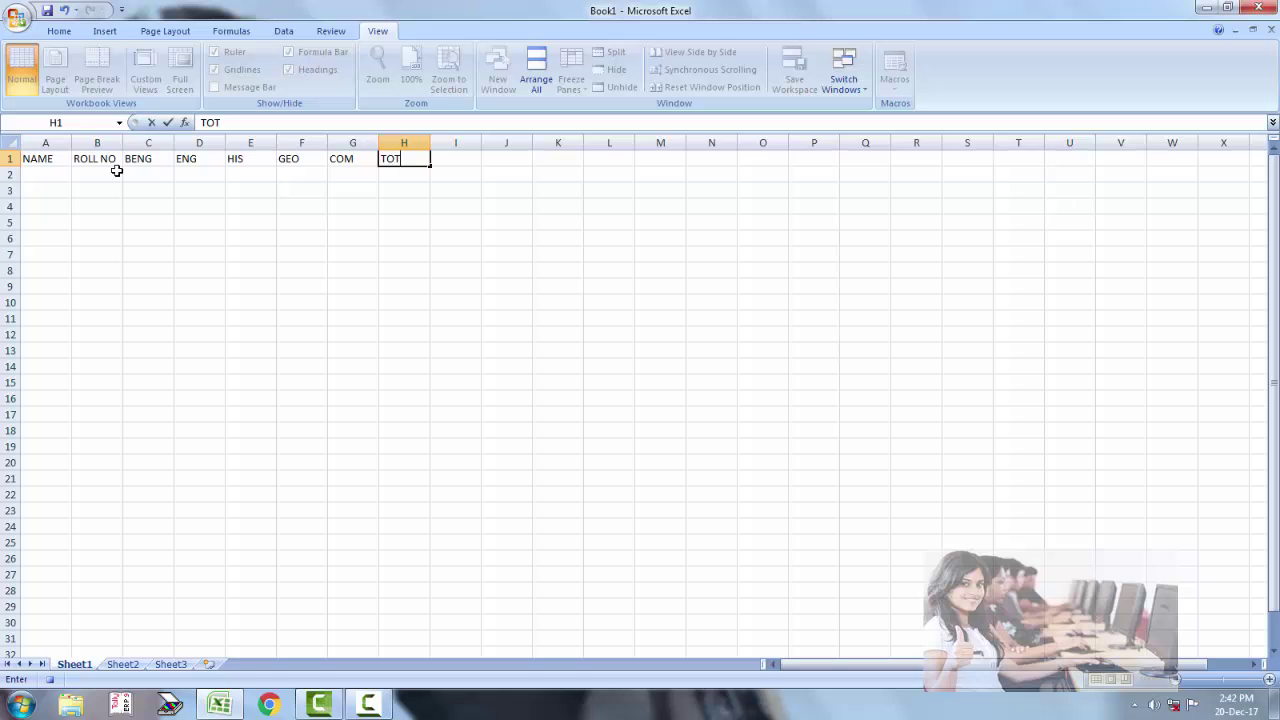
text(AL)
key(Left)
key(Left)
key(Left)
key(Left)
key(Left)
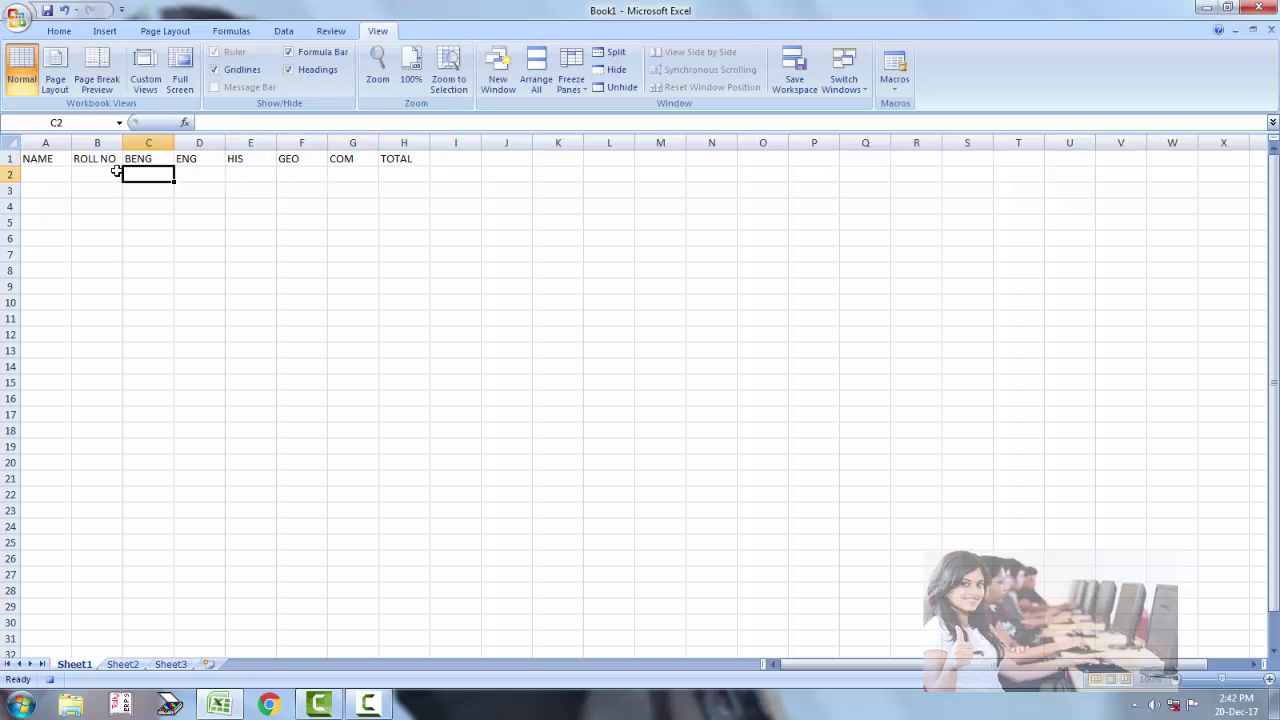
key(Left)
key(Left)
key(Down)
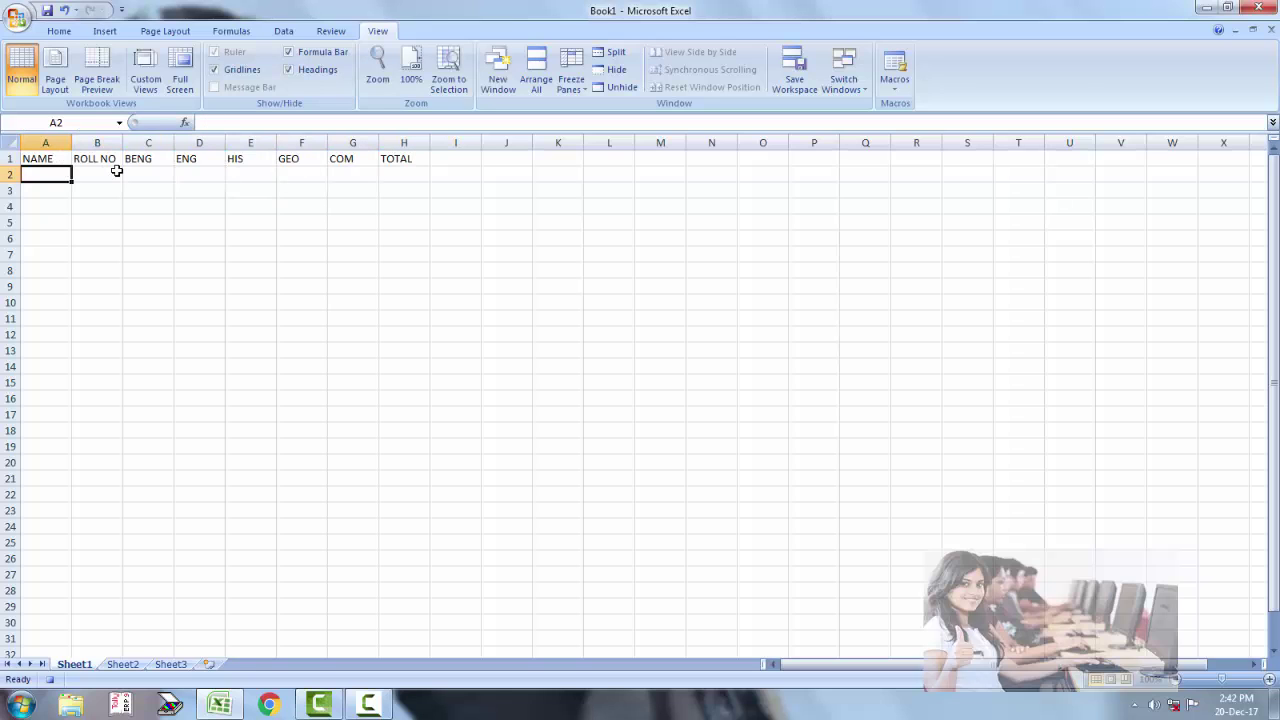
Fill row 2 with the first student's name and the values 85, 96, 74 and 41.
text(AMIT)
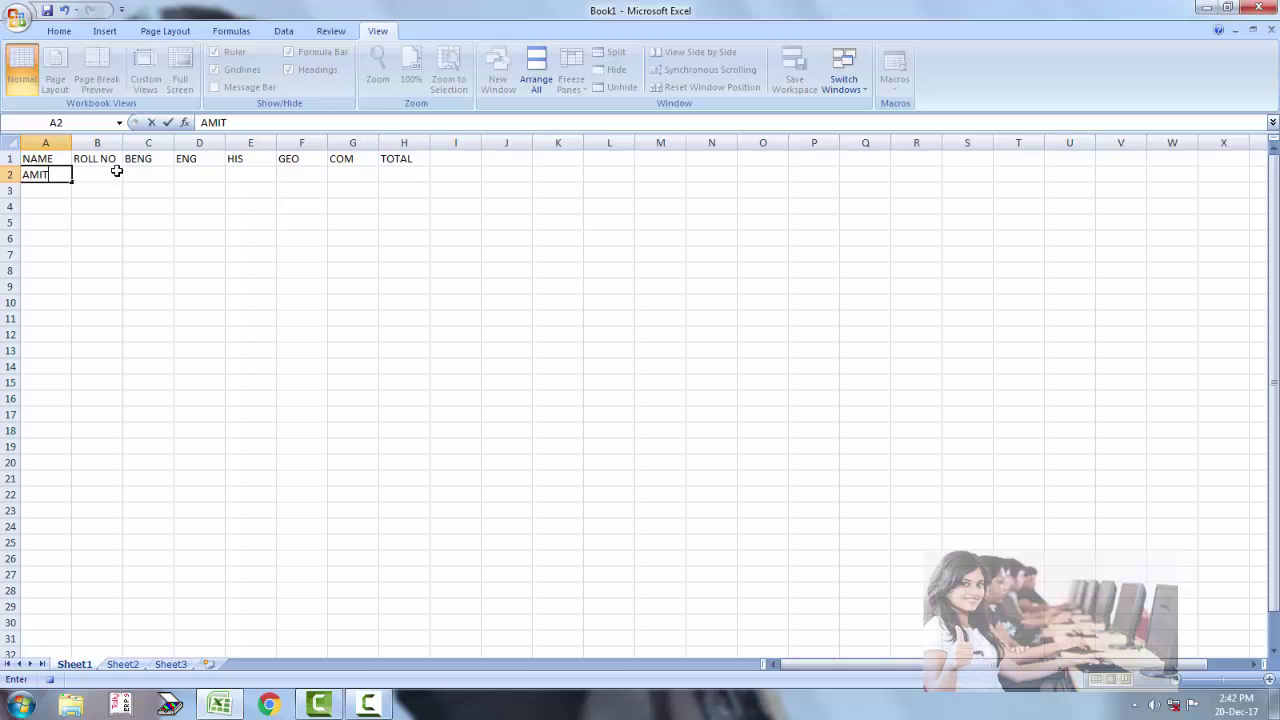
key(Tab)
key(Tab)
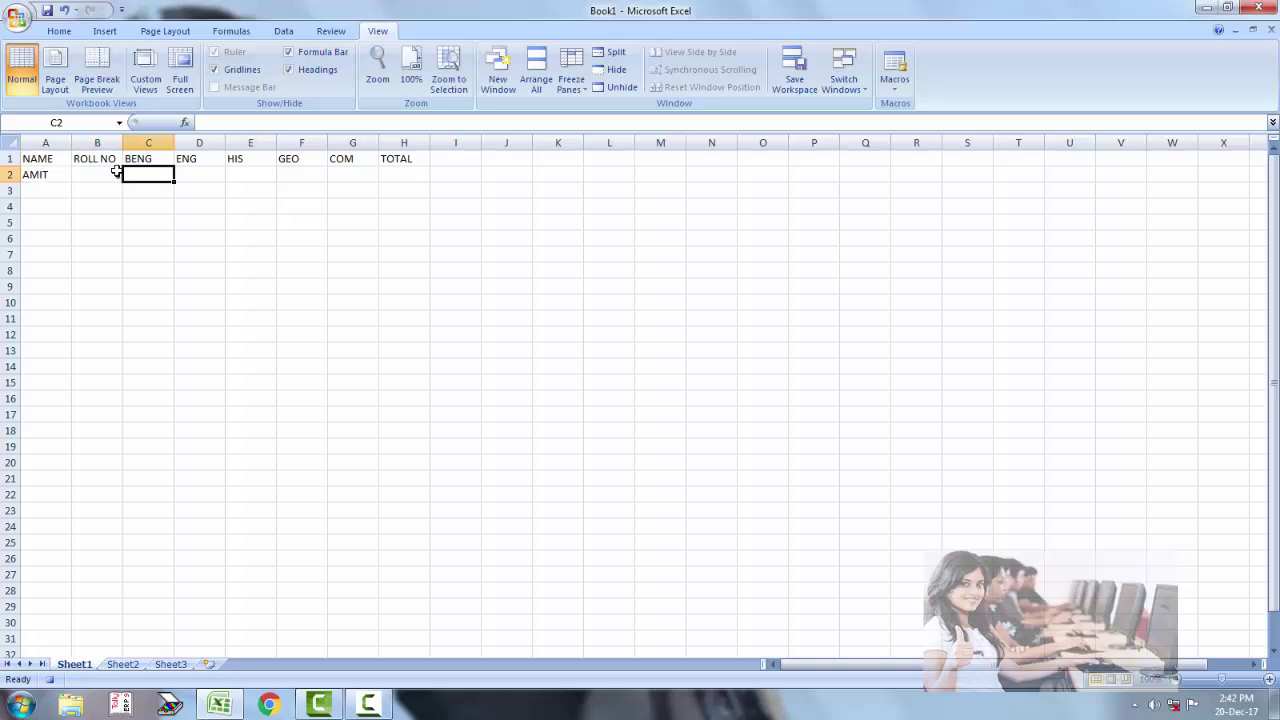
text(8)
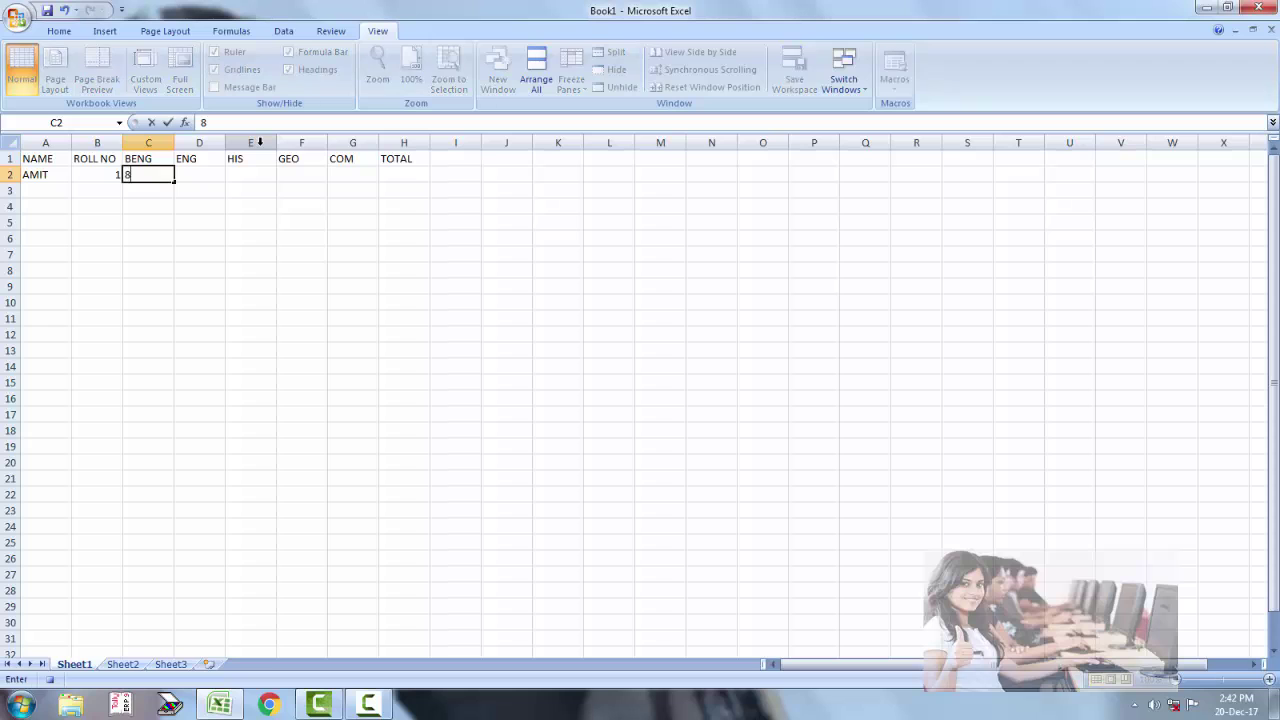
text(5)
key(Tab)
text(96)
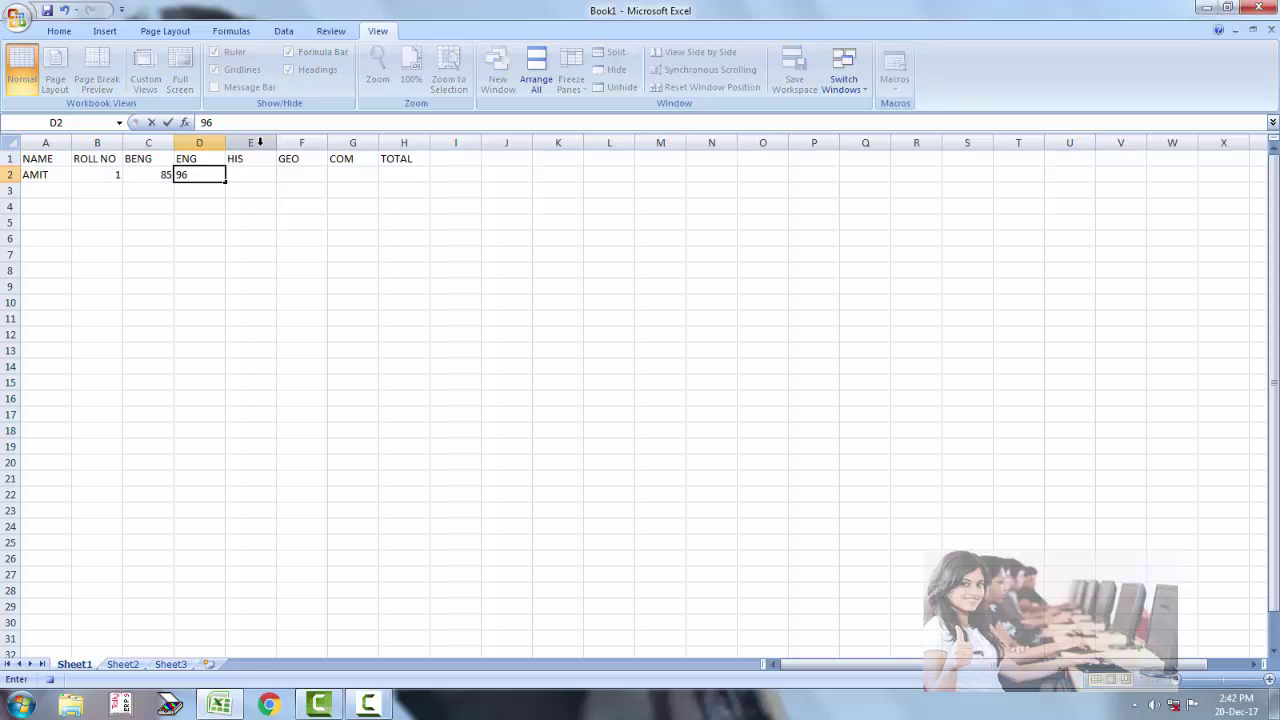
key(Tab)
text(74)
key(Tab)
text(85)
key(Tab)
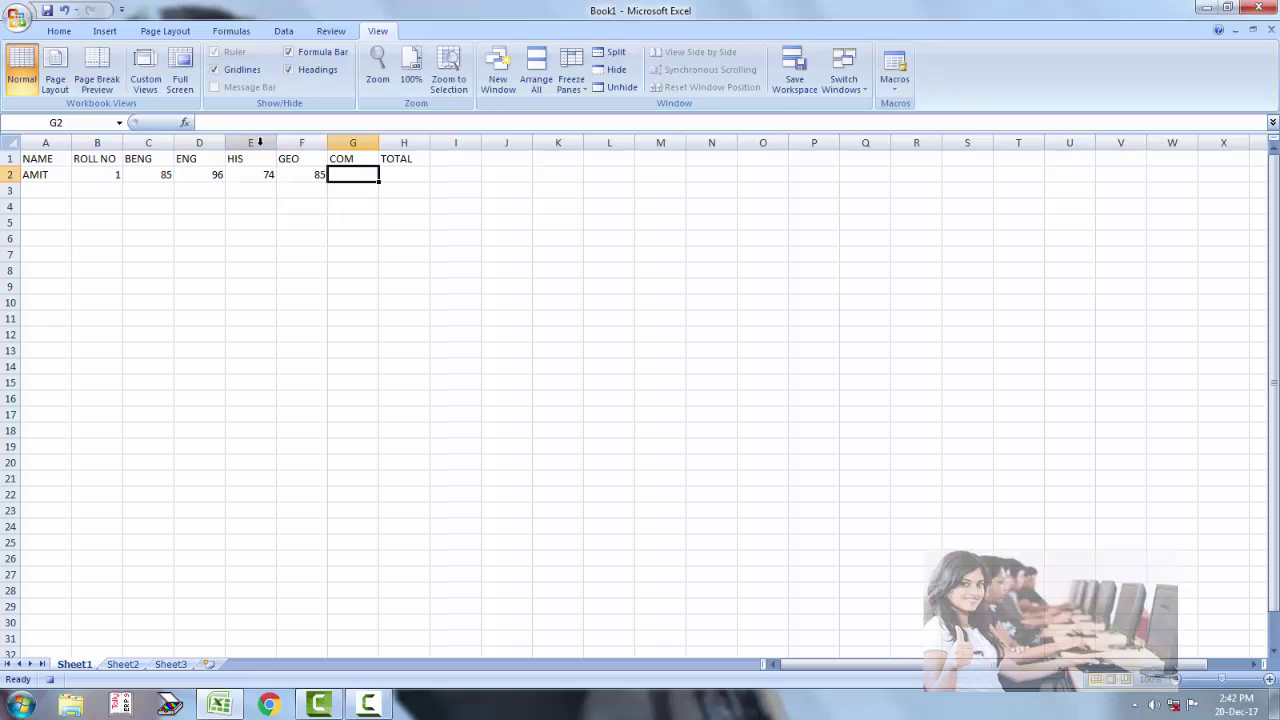
text(41)
key(Return)
key(Left)
key(Left)
key(Left)
key(Left)
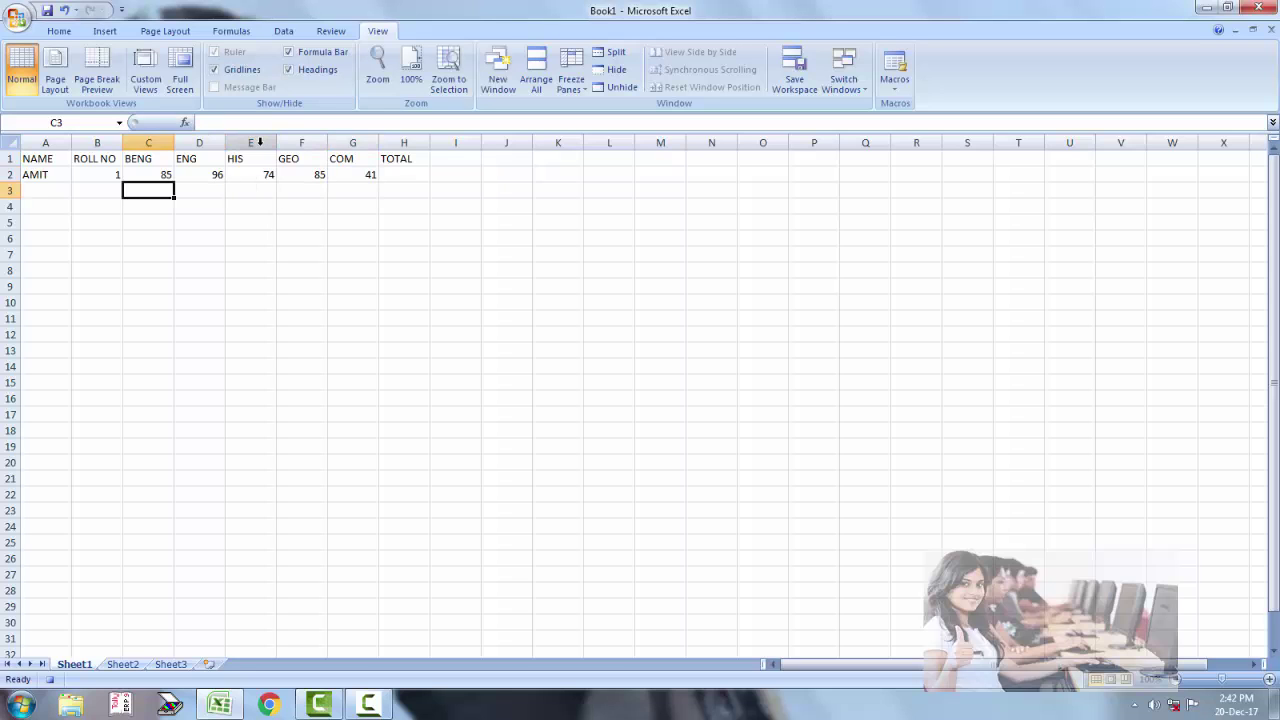
key(Left)
key(Left)
Fill row 3 with the second student's name, roll 2, marks 42, 74, 86, 81, 63; AutoSum H2.
text(SUJ)
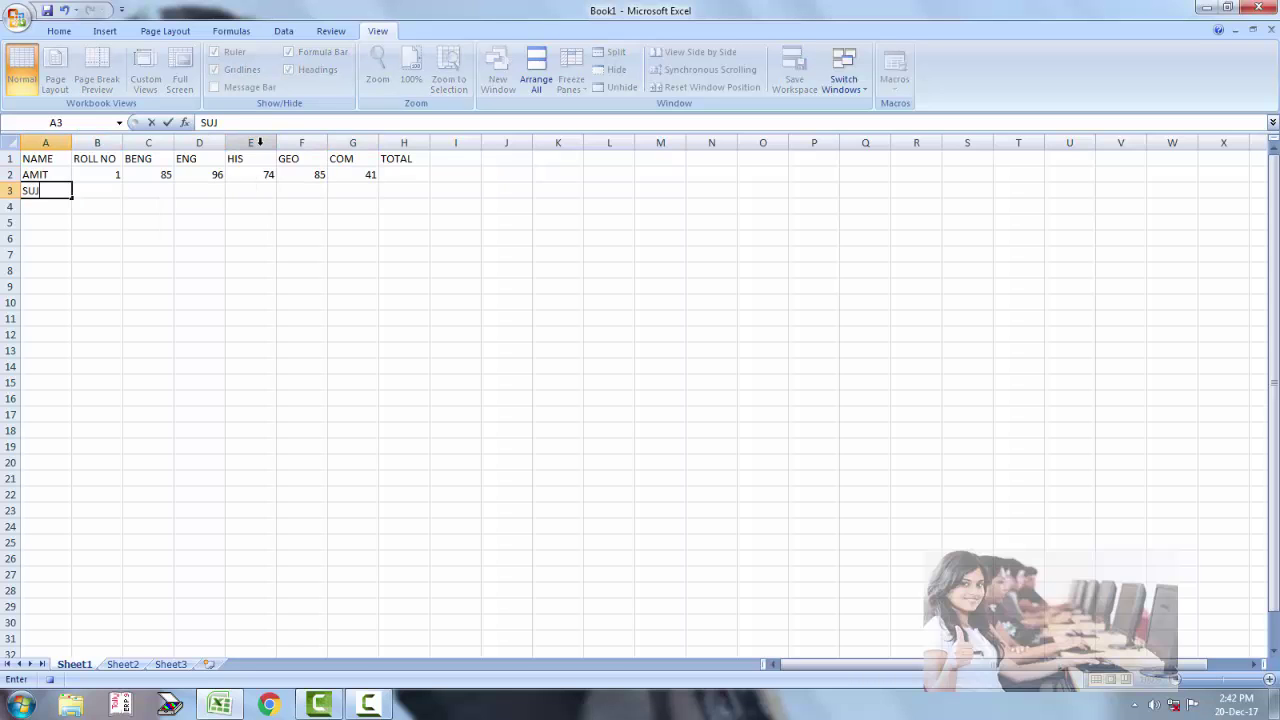
text(AY)
key(Tab)
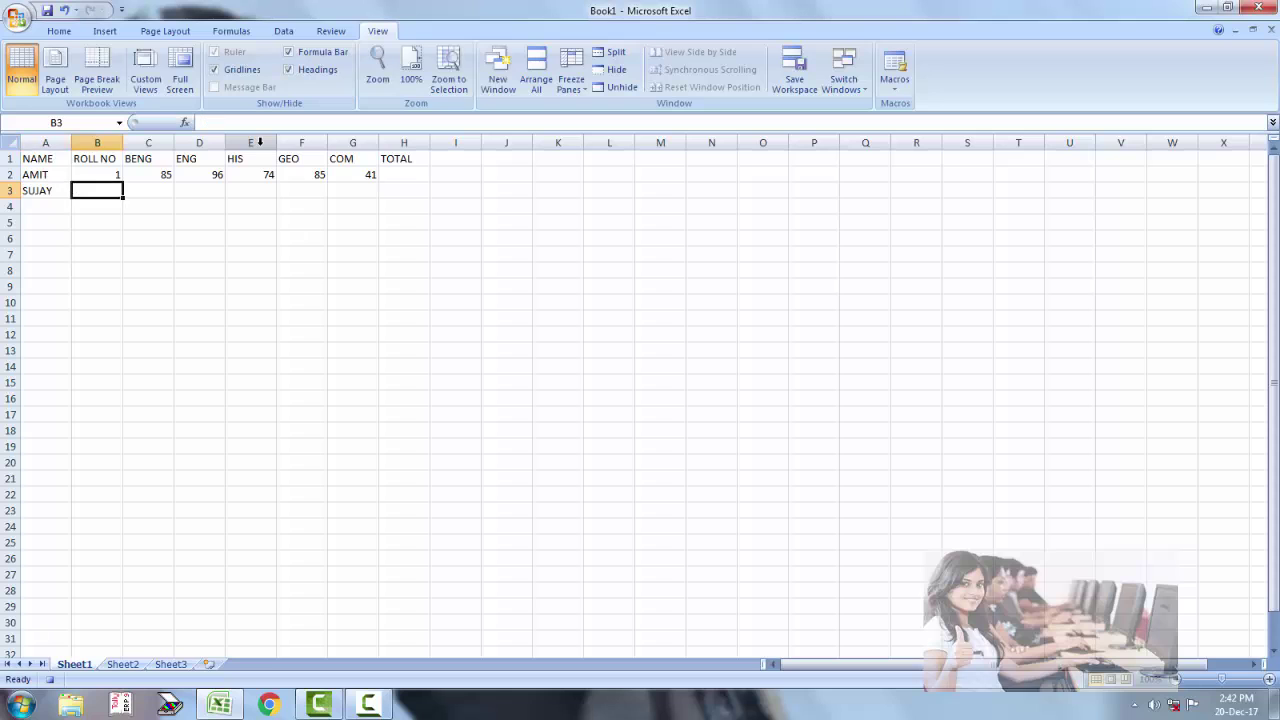
text(2)
key(Tab)
text(4)
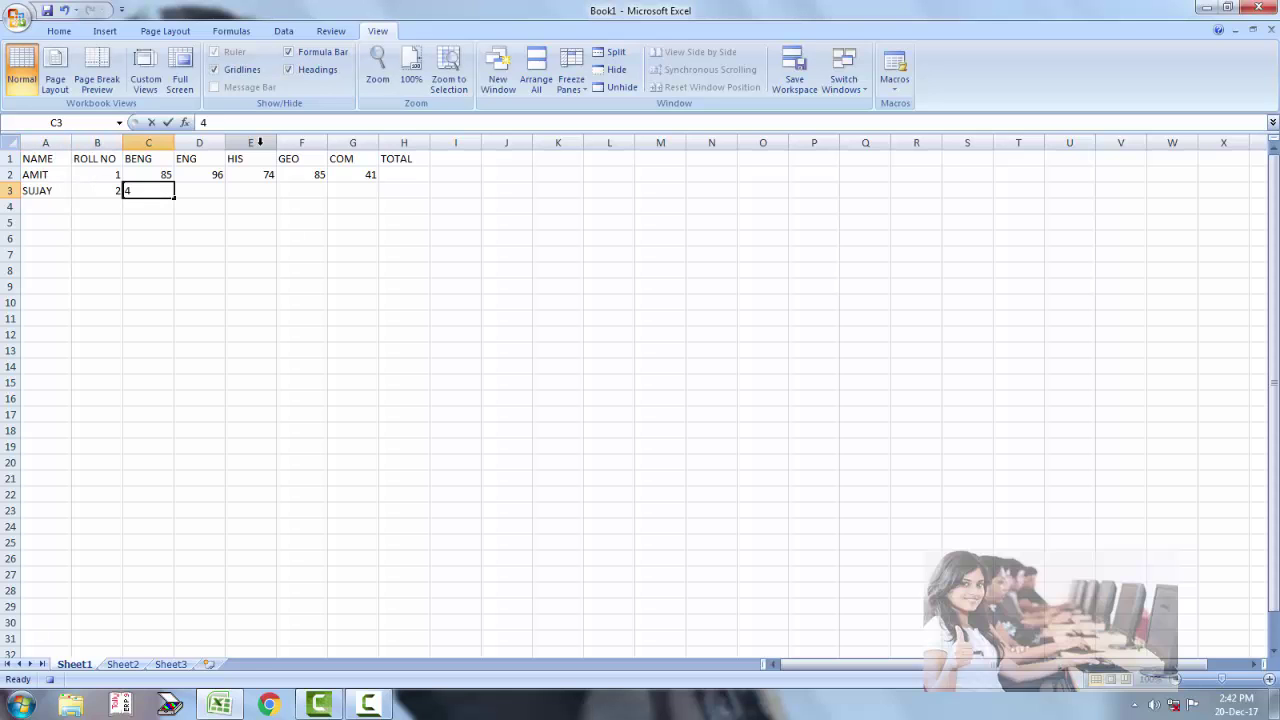
text(2)
key(Tab)
text(74)
key(Tab)
text(8)
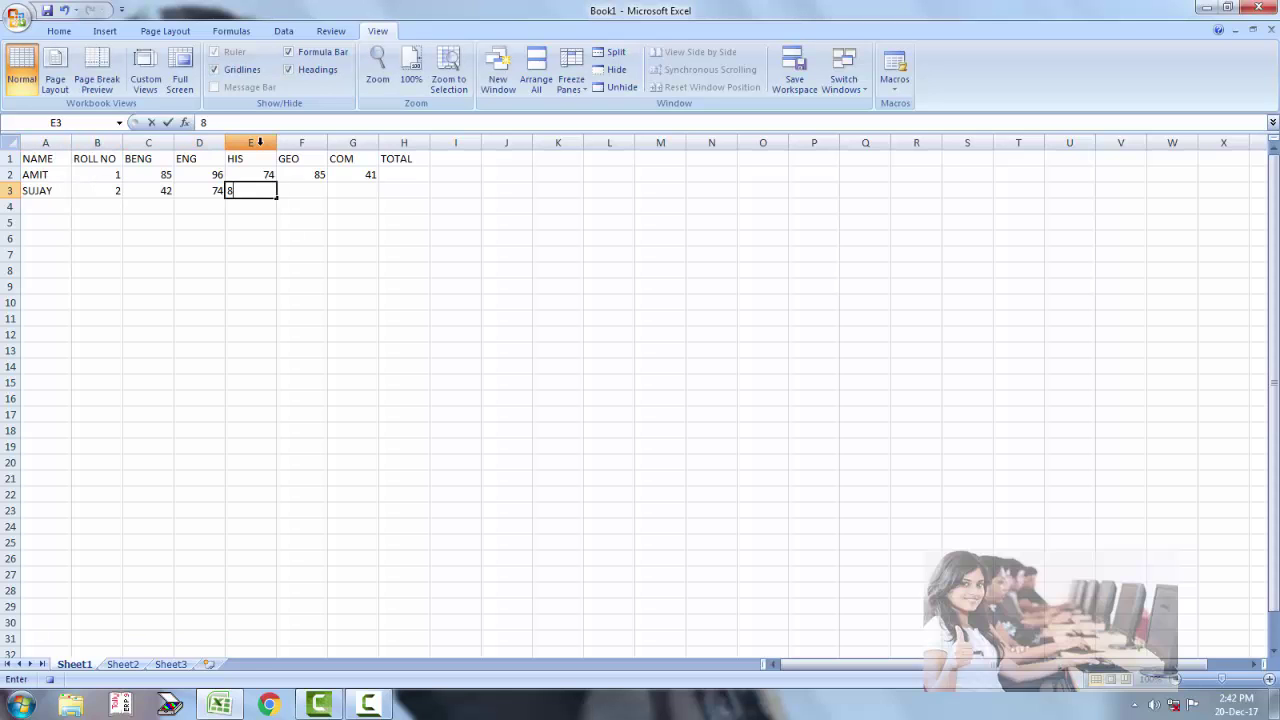
text(6)
key(Tab)
text(81)
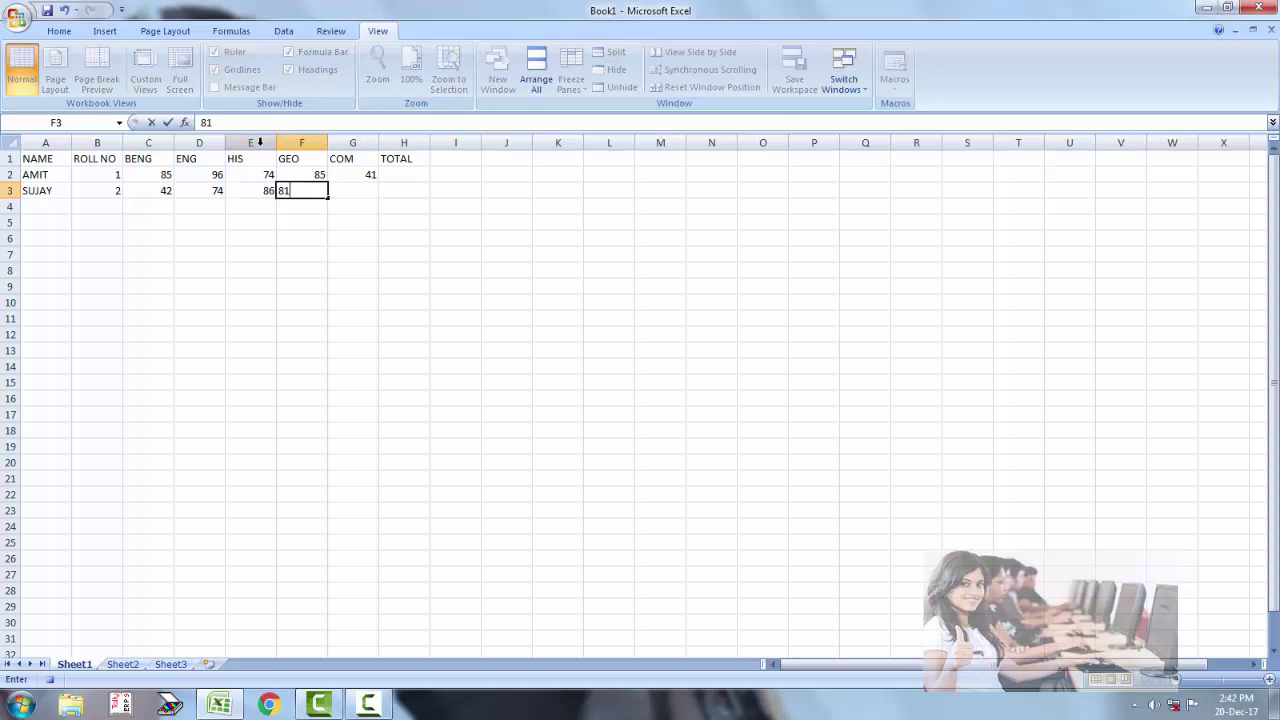
key(Tab)
text(63)
key(Tab)
key(Up)
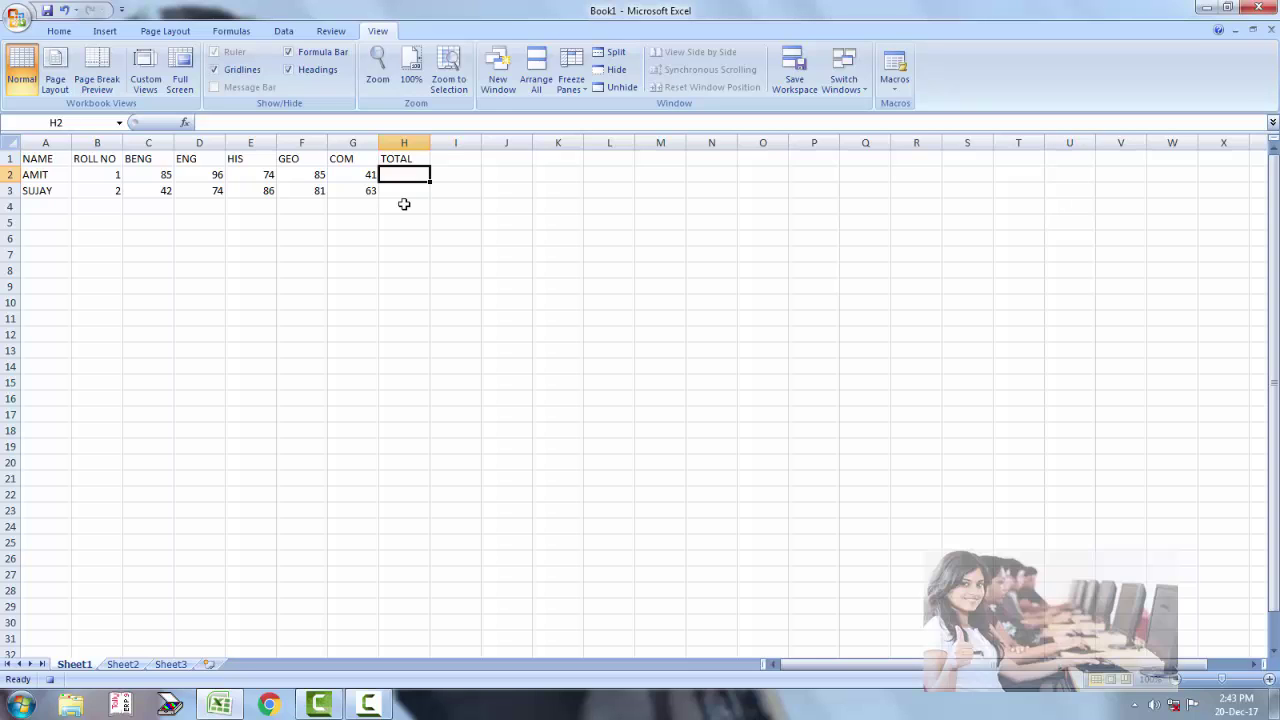
key(alt+equal)
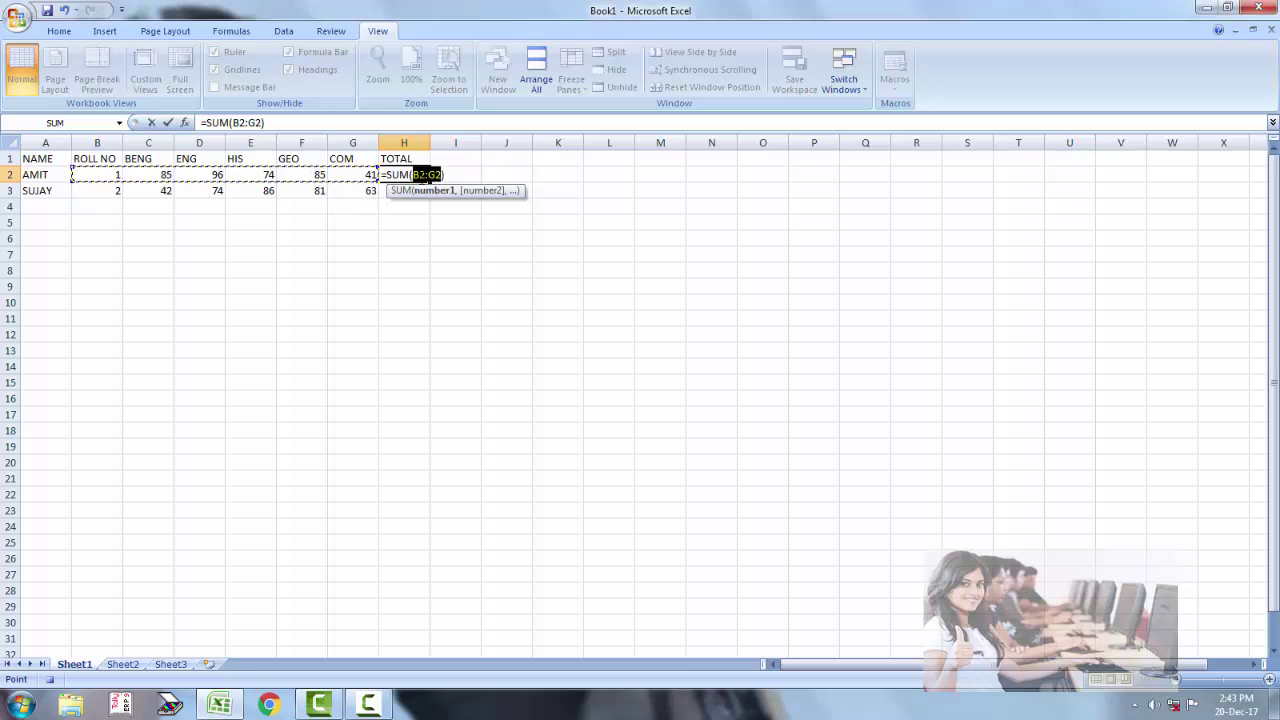
Change H2's formula to =SUM(C2:G2) and fill it down to H3, giving totals 381 and 346.
click(421, 175)
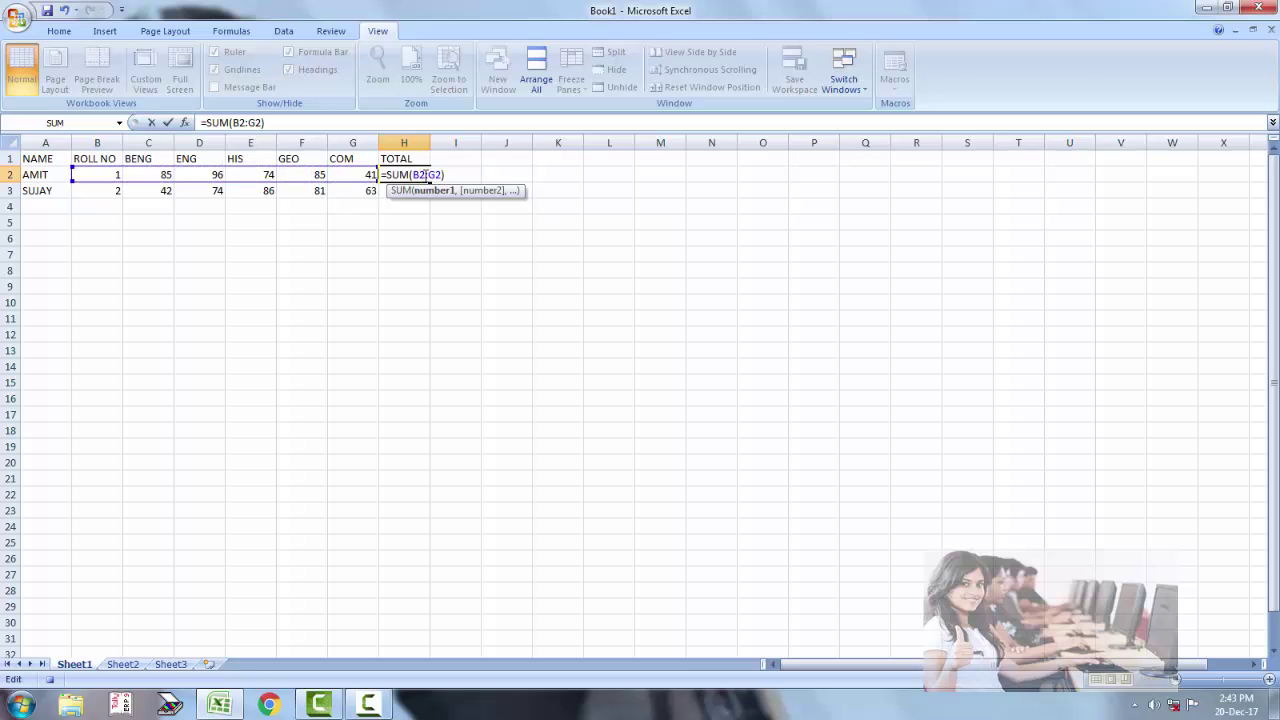
key(BackSpace)
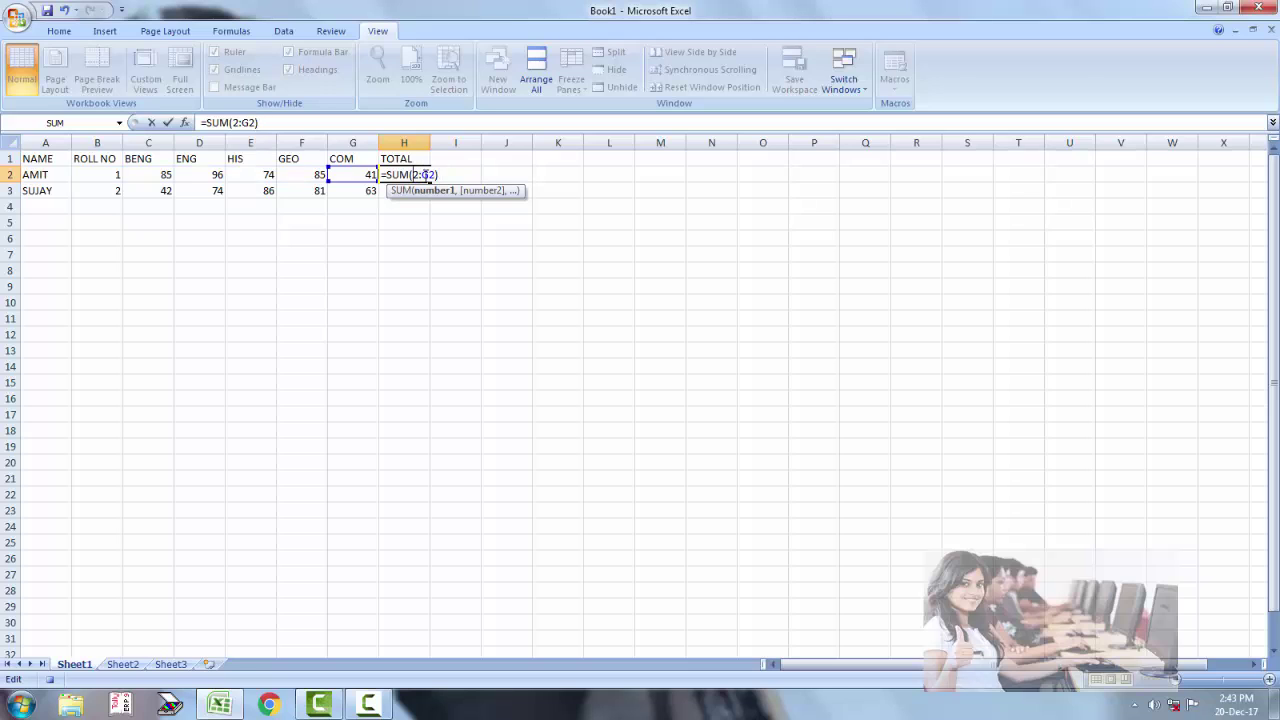
text(C)
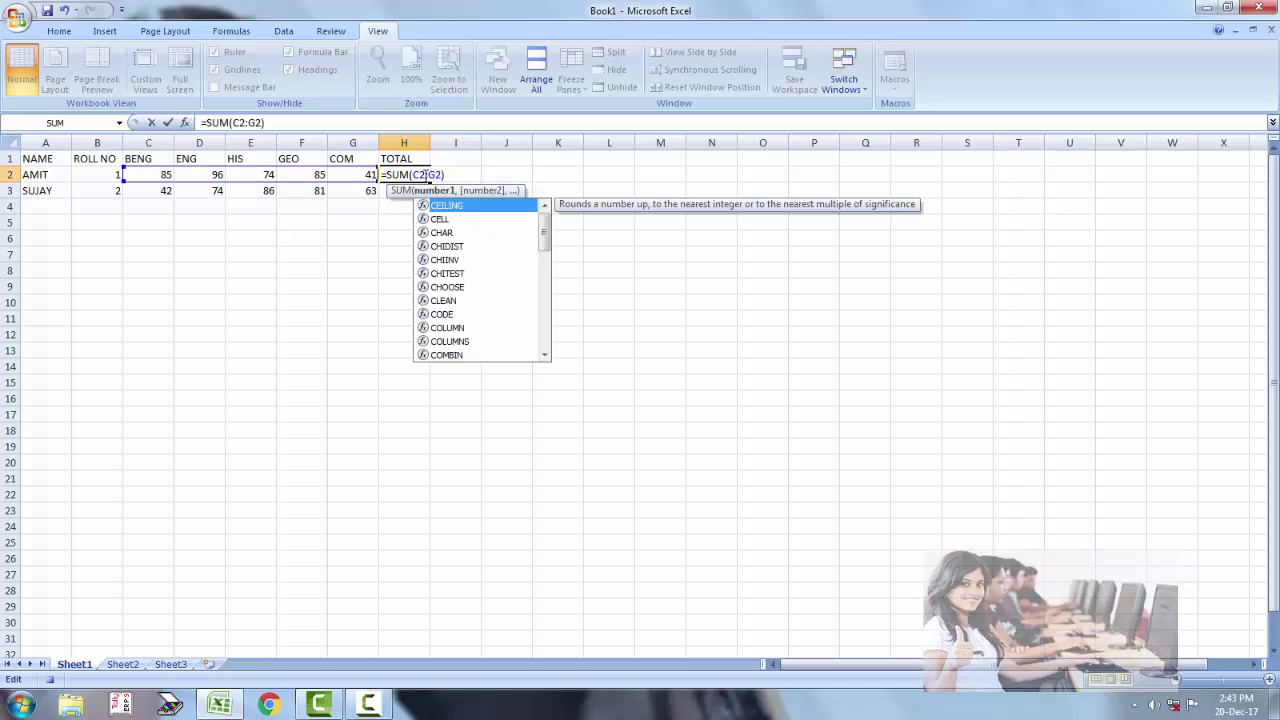
click(421, 175)
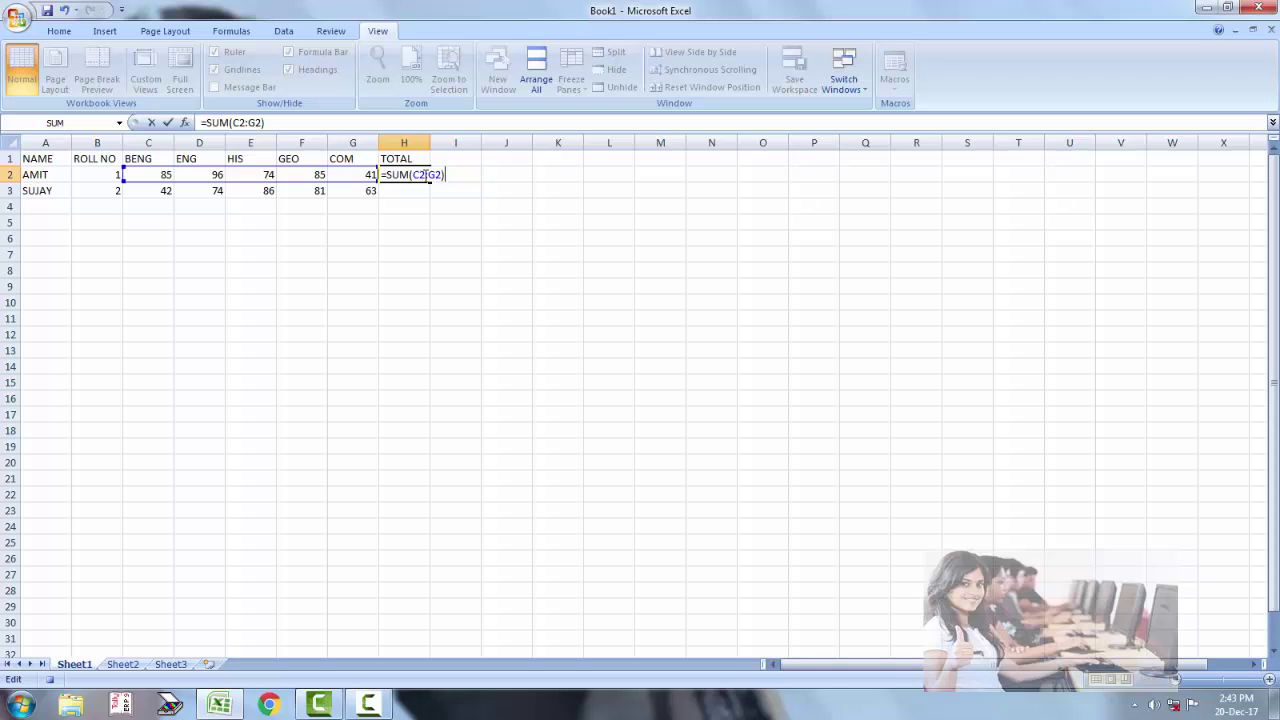
key(Return)
click(424, 175)
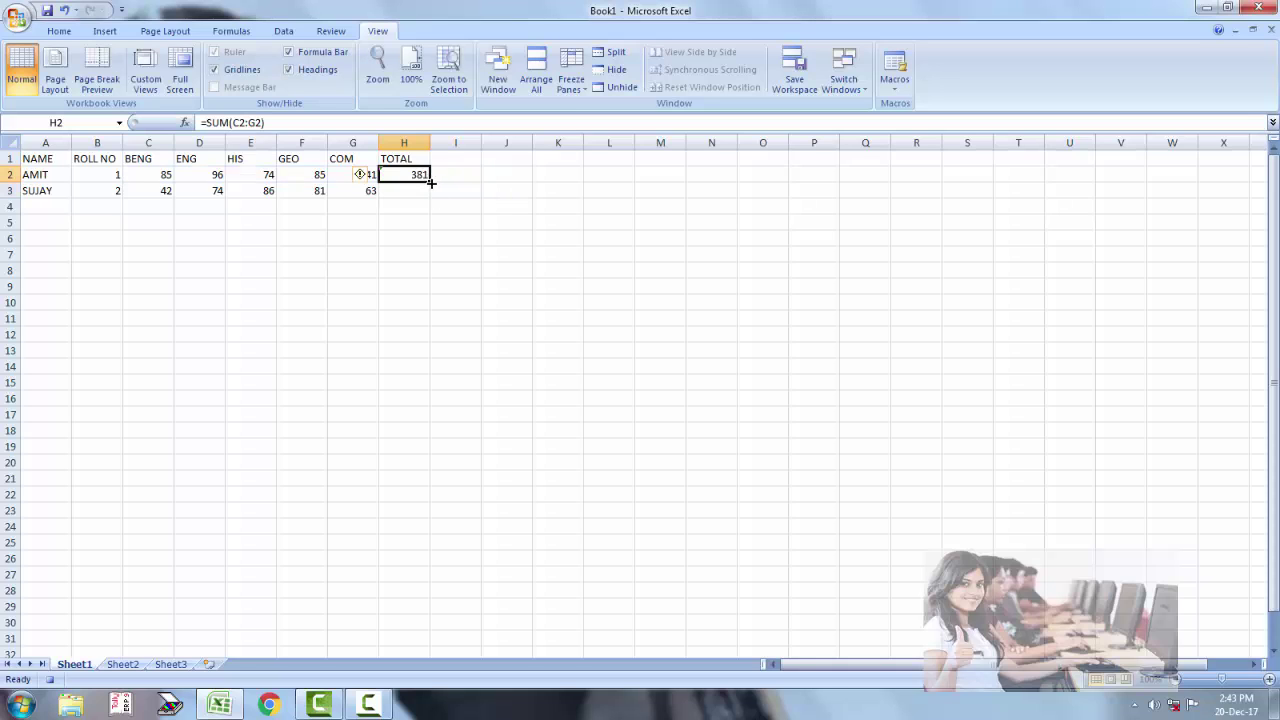
drag(431, 183, 432, 190)
click(460, 256)
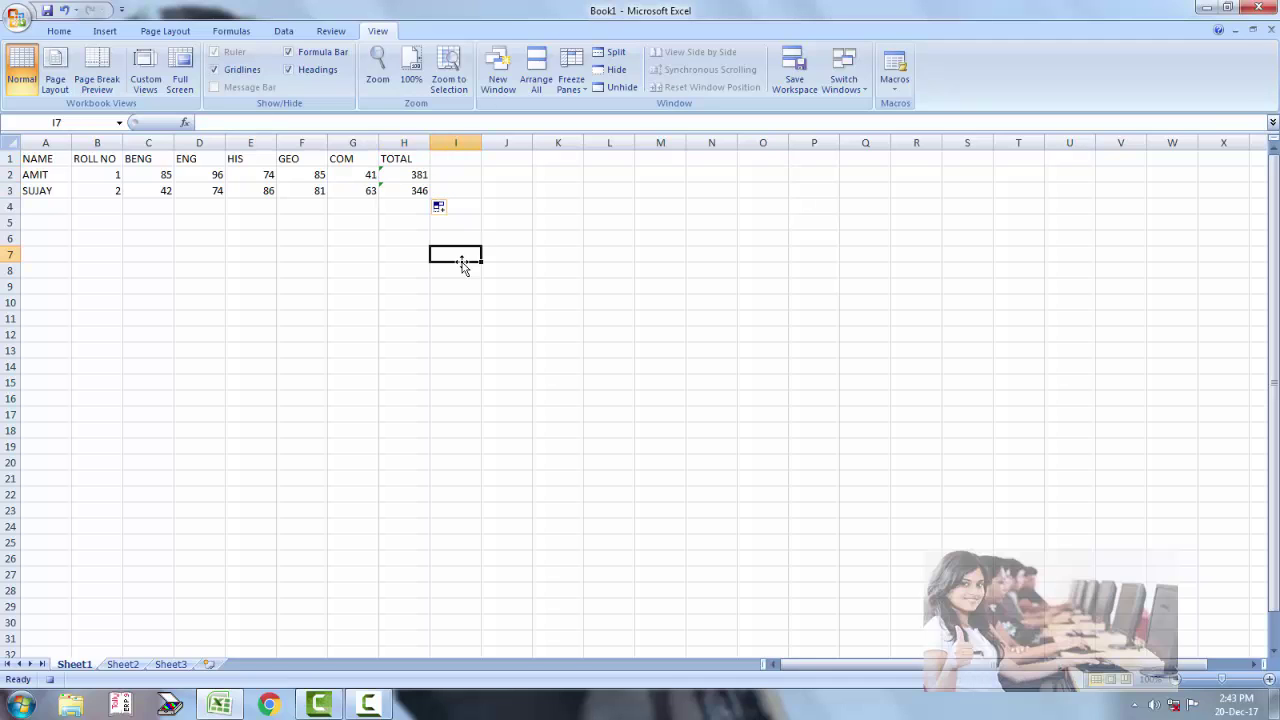
click(396, 210)
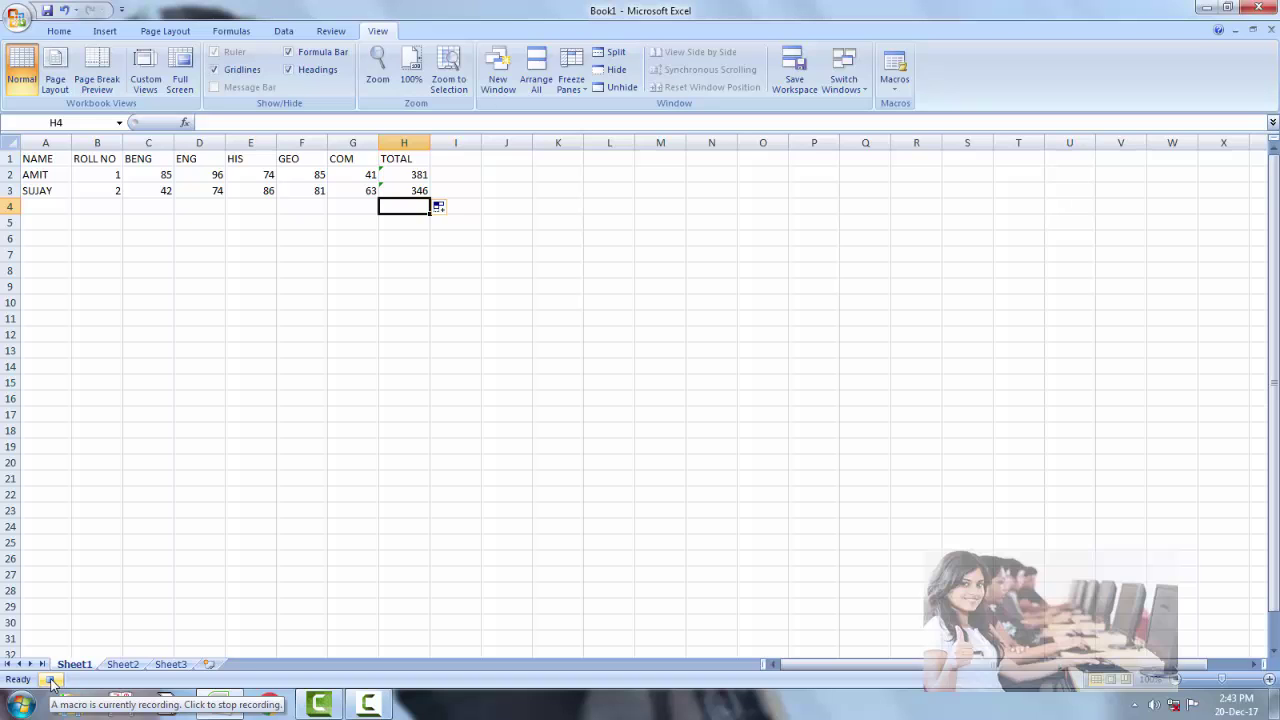
Stop the macro recording and compare Sheet1 with Sheet2, ending on the blank Sheet2.
click(50, 680)
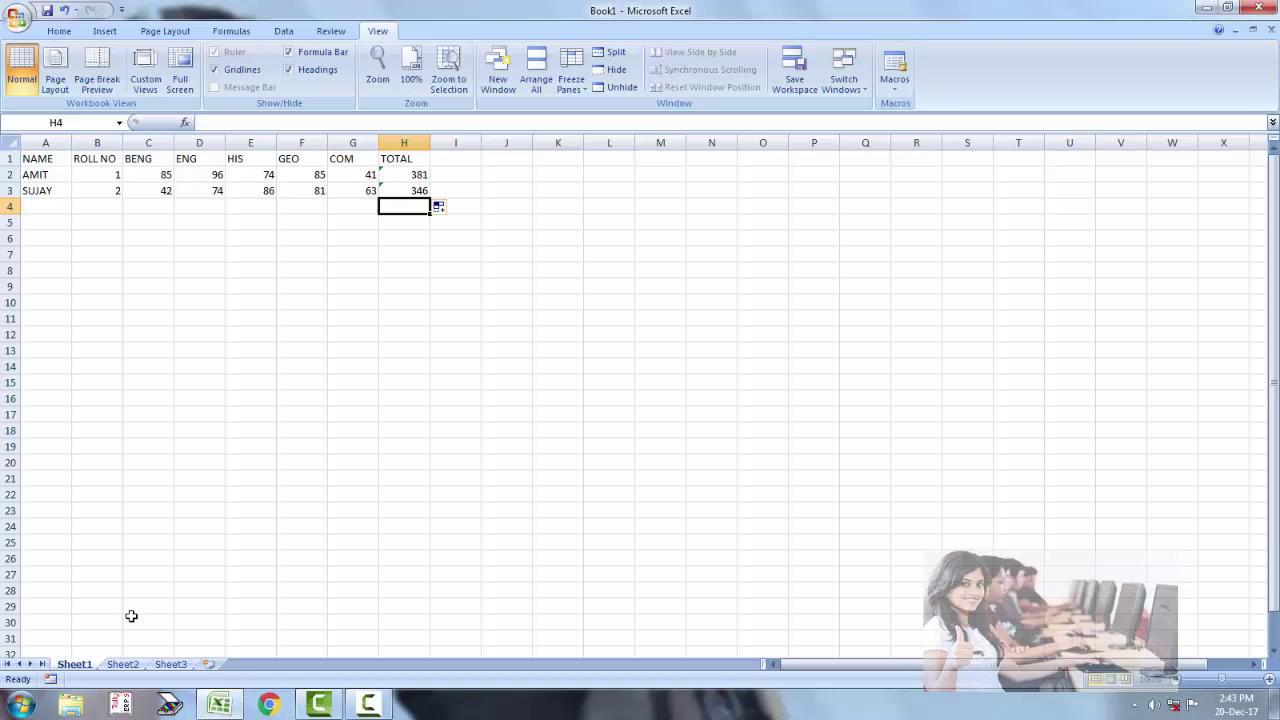
click(123, 665)
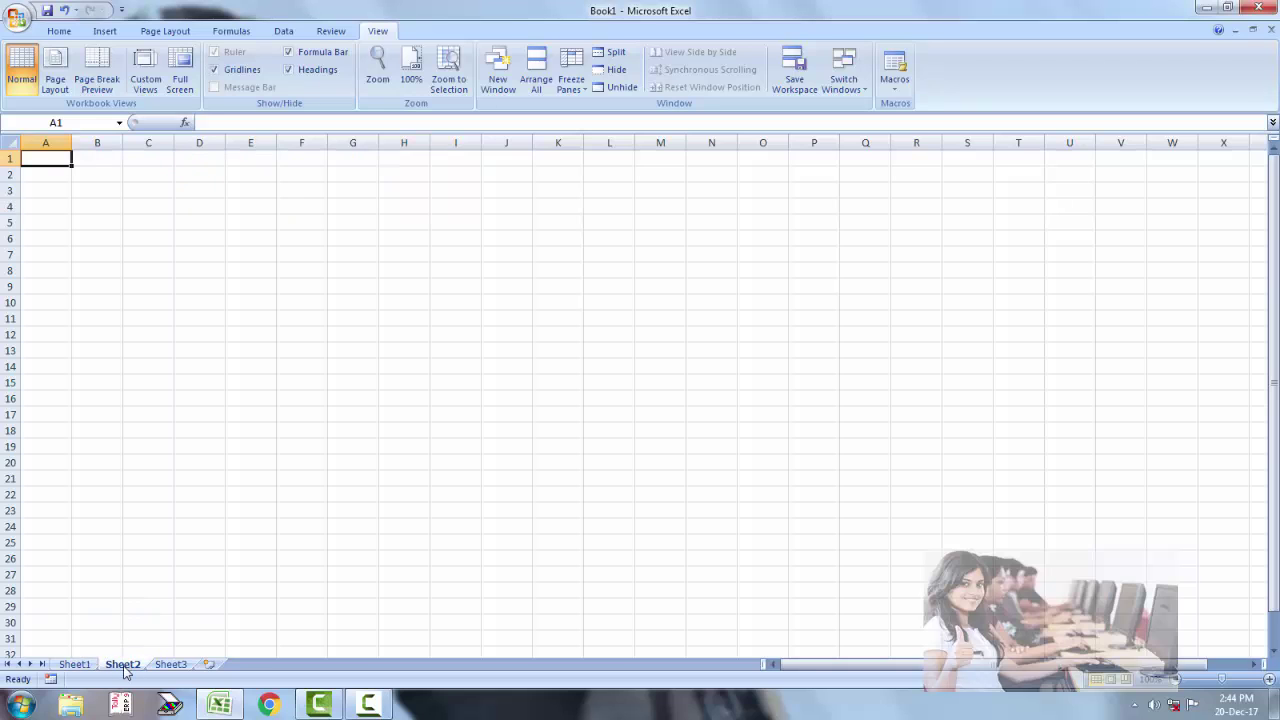
click(74, 665)
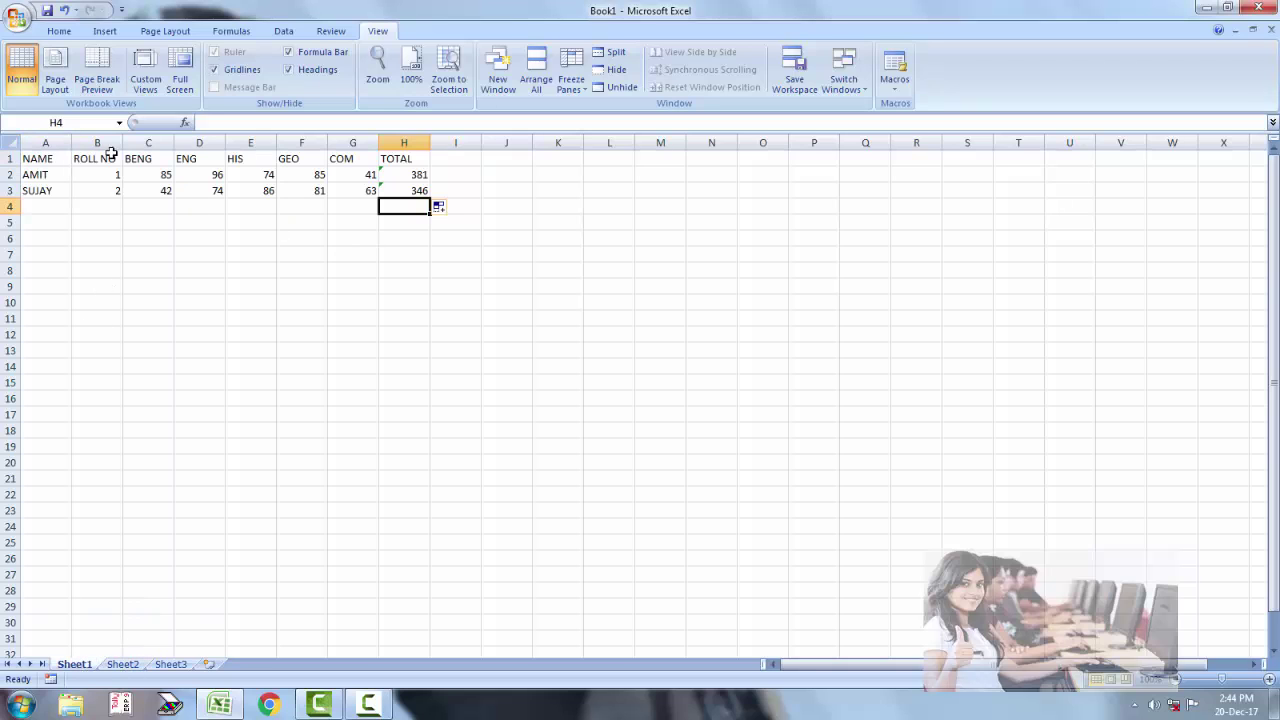
click(121, 665)
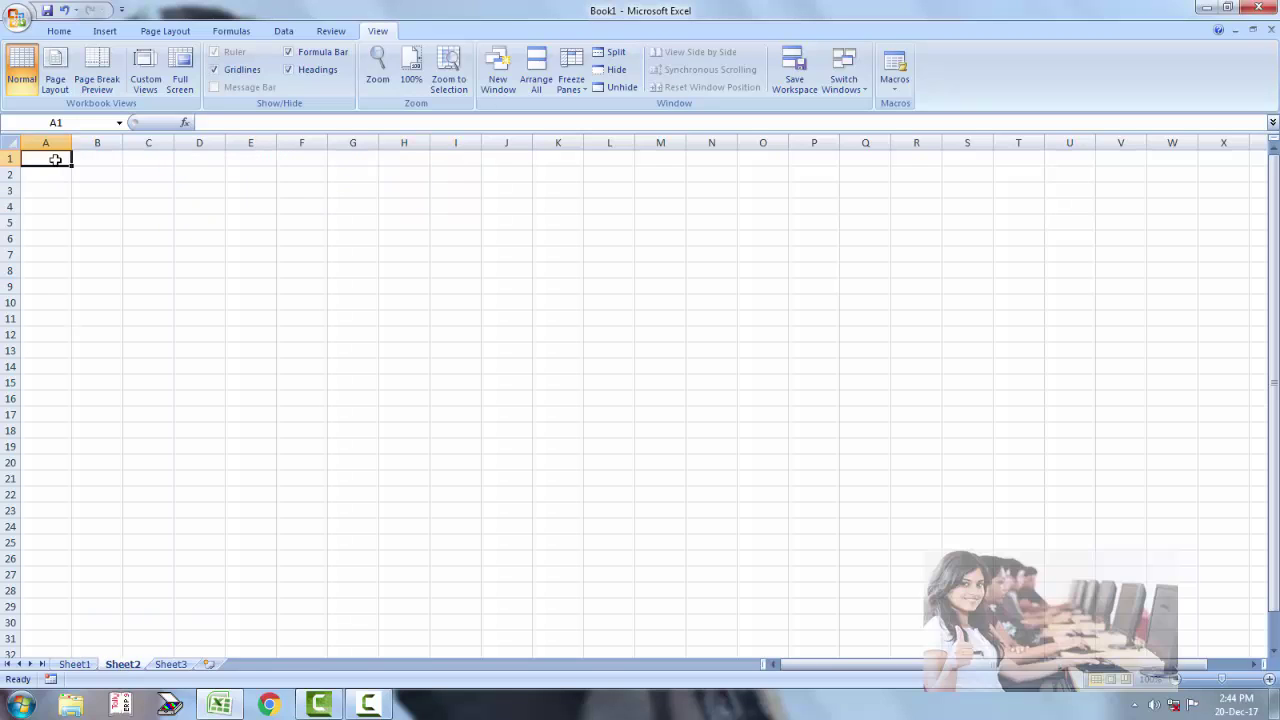
click(74, 665)
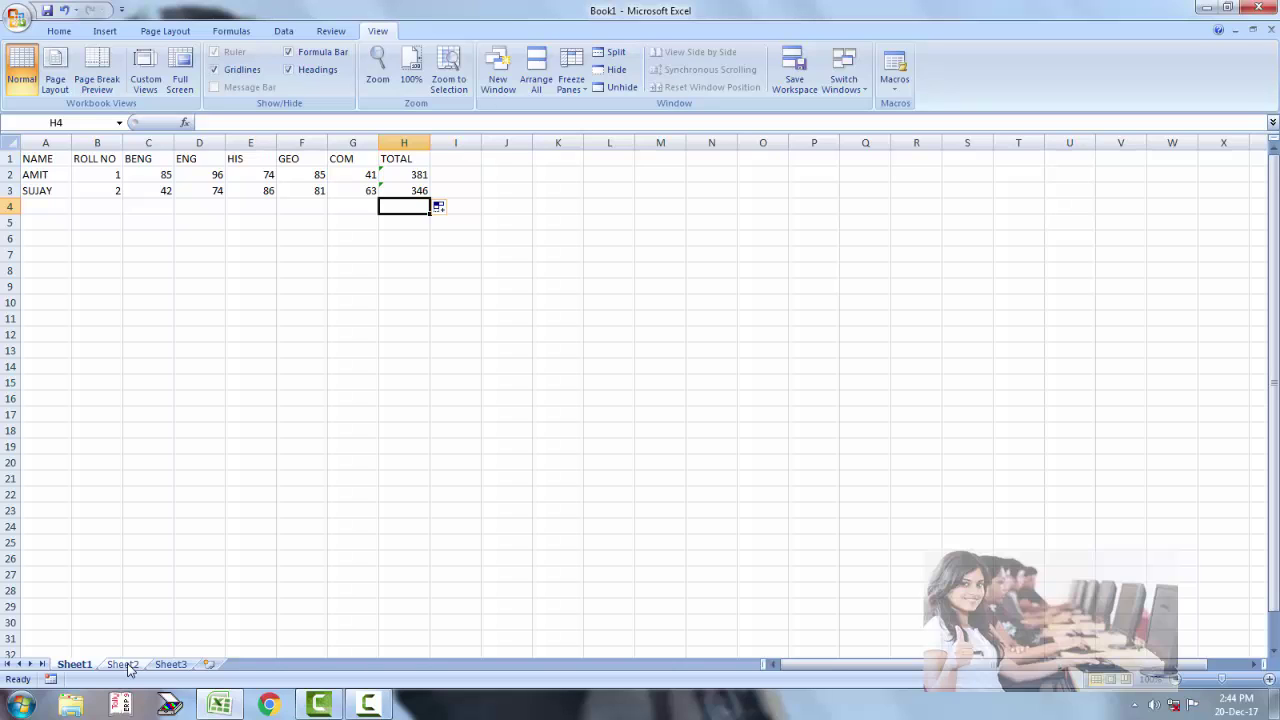
click(124, 665)
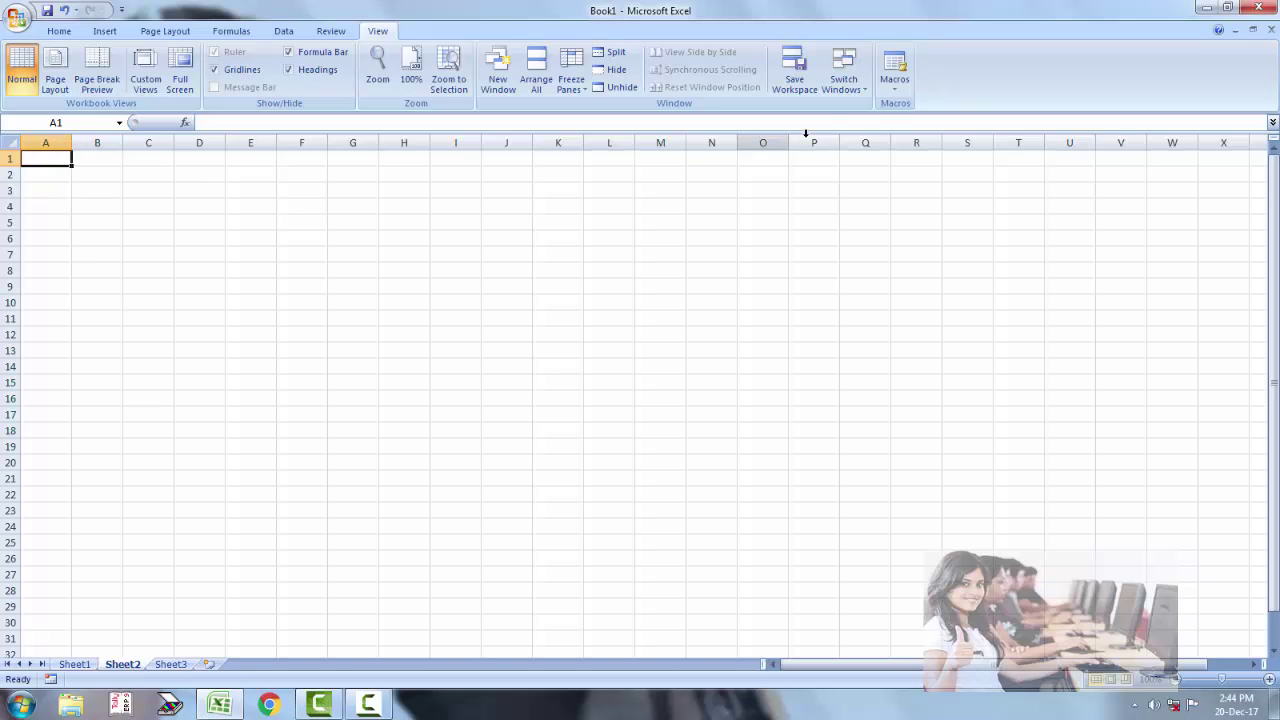
Run the recorded PERSONAL.XLSB macro on Sheet2 to rebuild the marks table, then go to Sheet3.
click(897, 93)
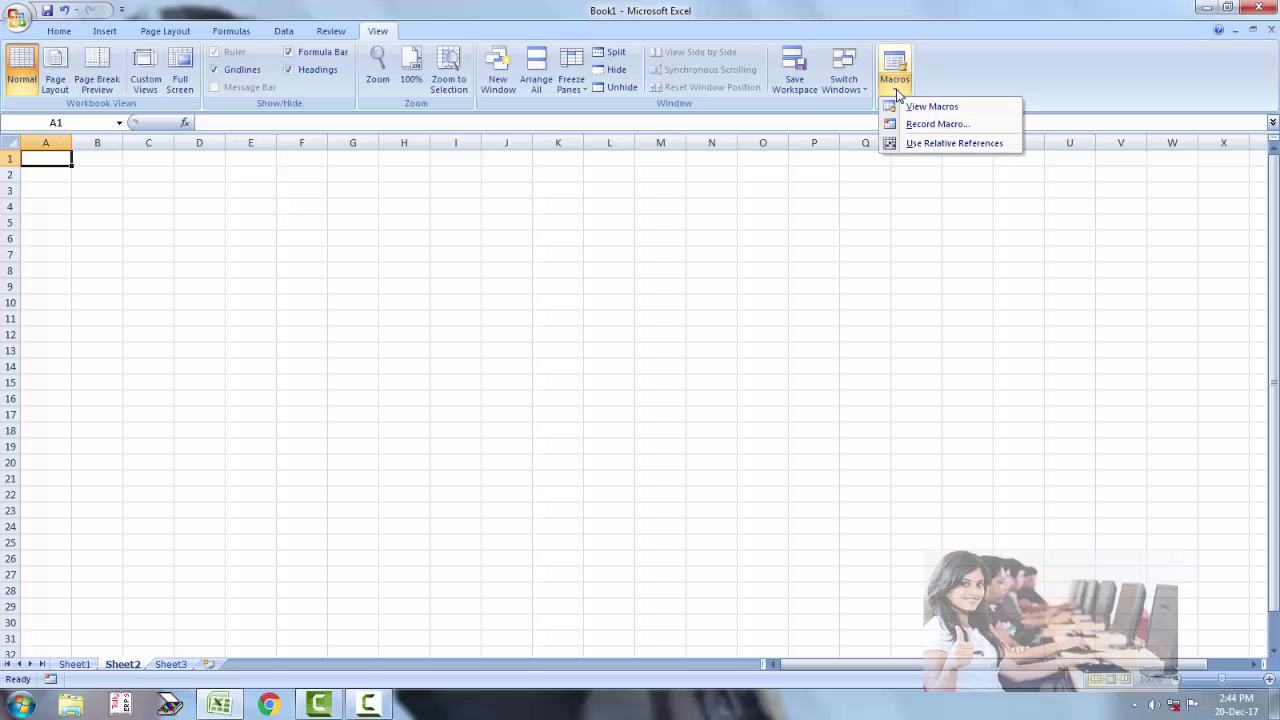
click(906, 107)
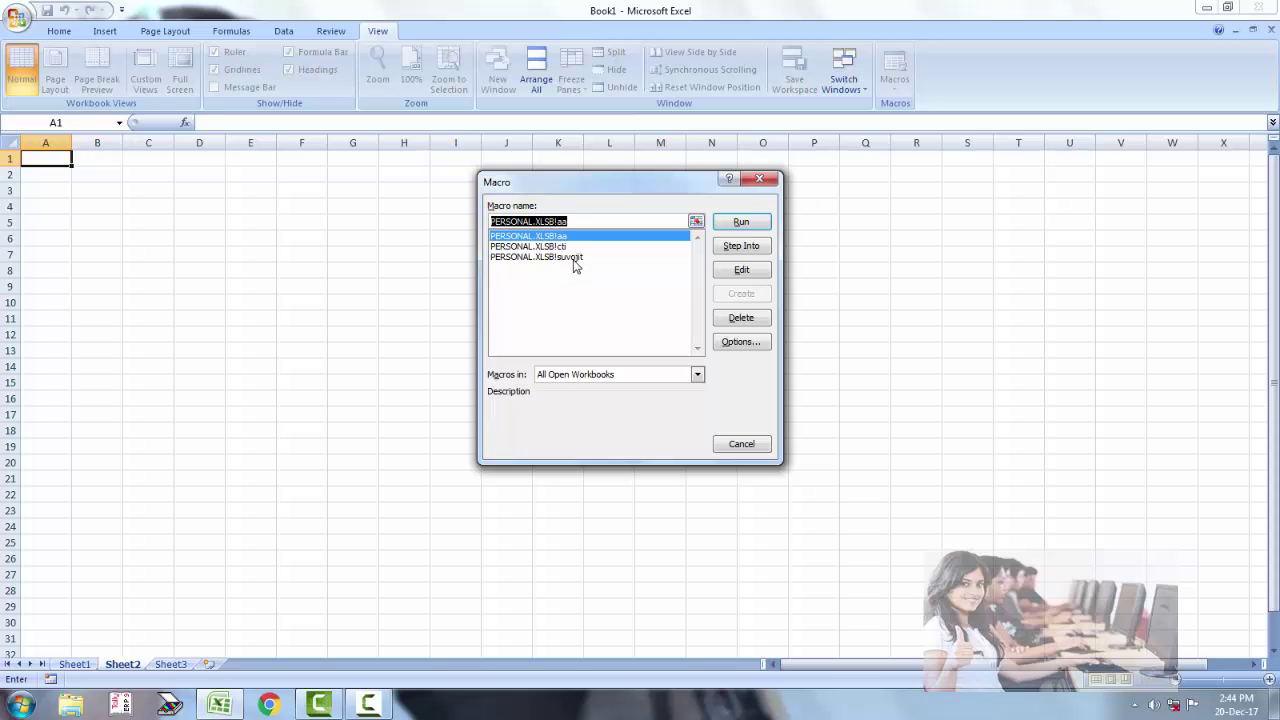
click(575, 258)
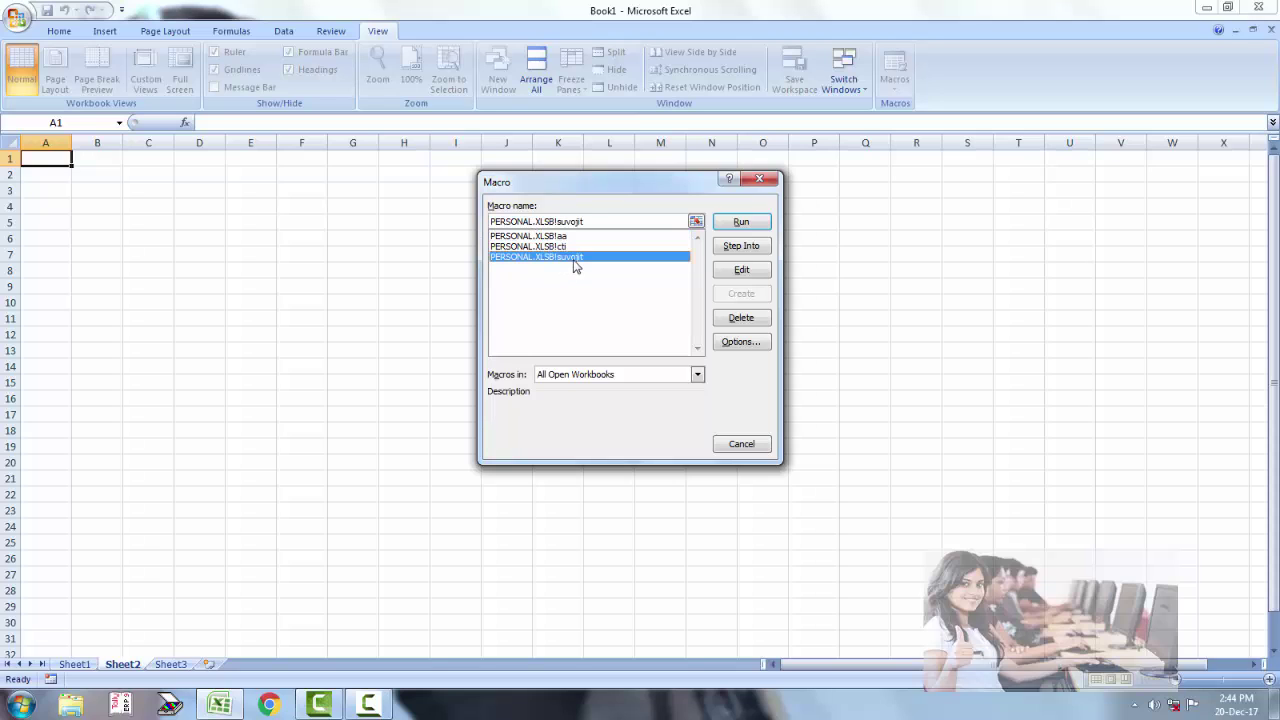
click(741, 222)
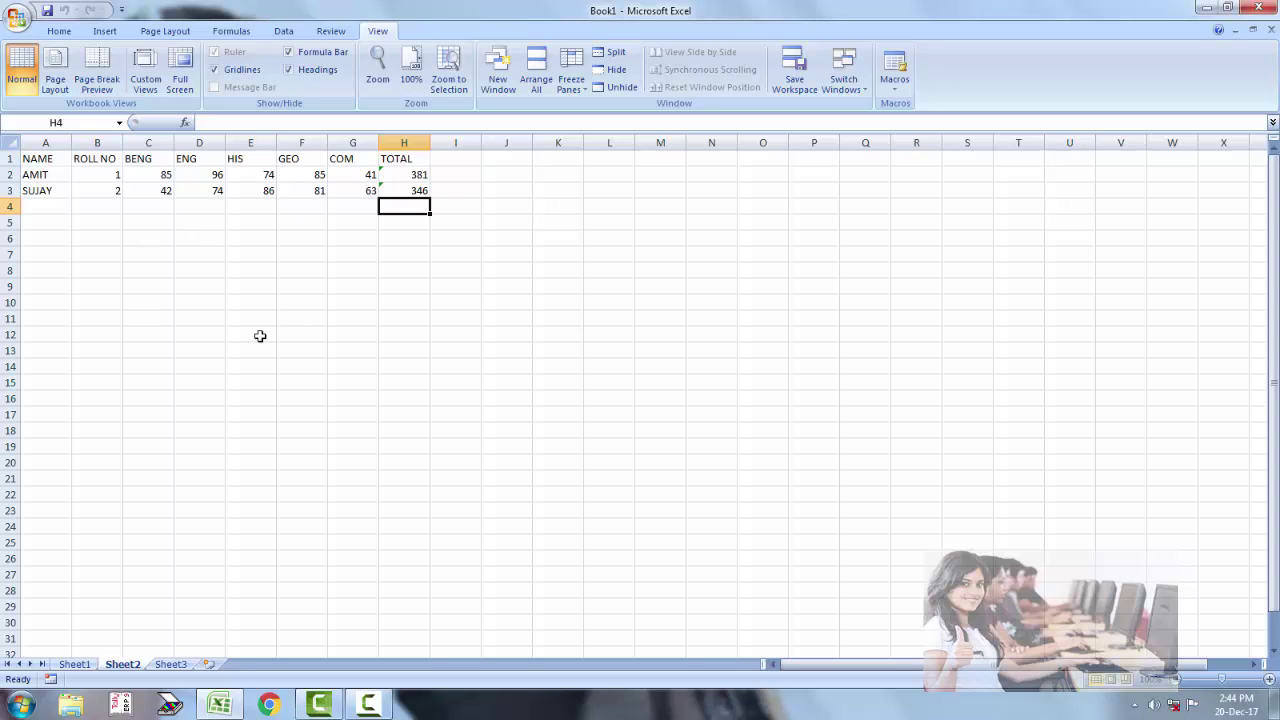
click(176, 665)
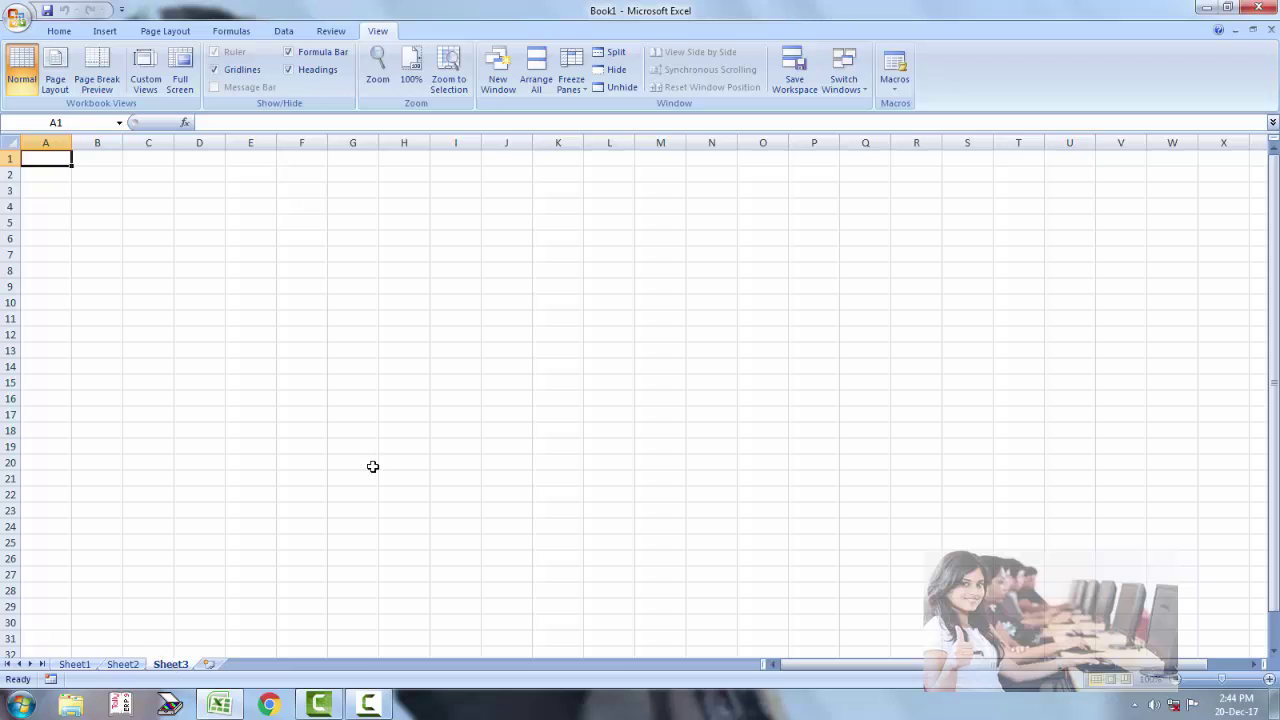
Run the macro on Sheet3 from the macro list, then add Sheet4 and replay it by shortcut key.
click(896, 88)
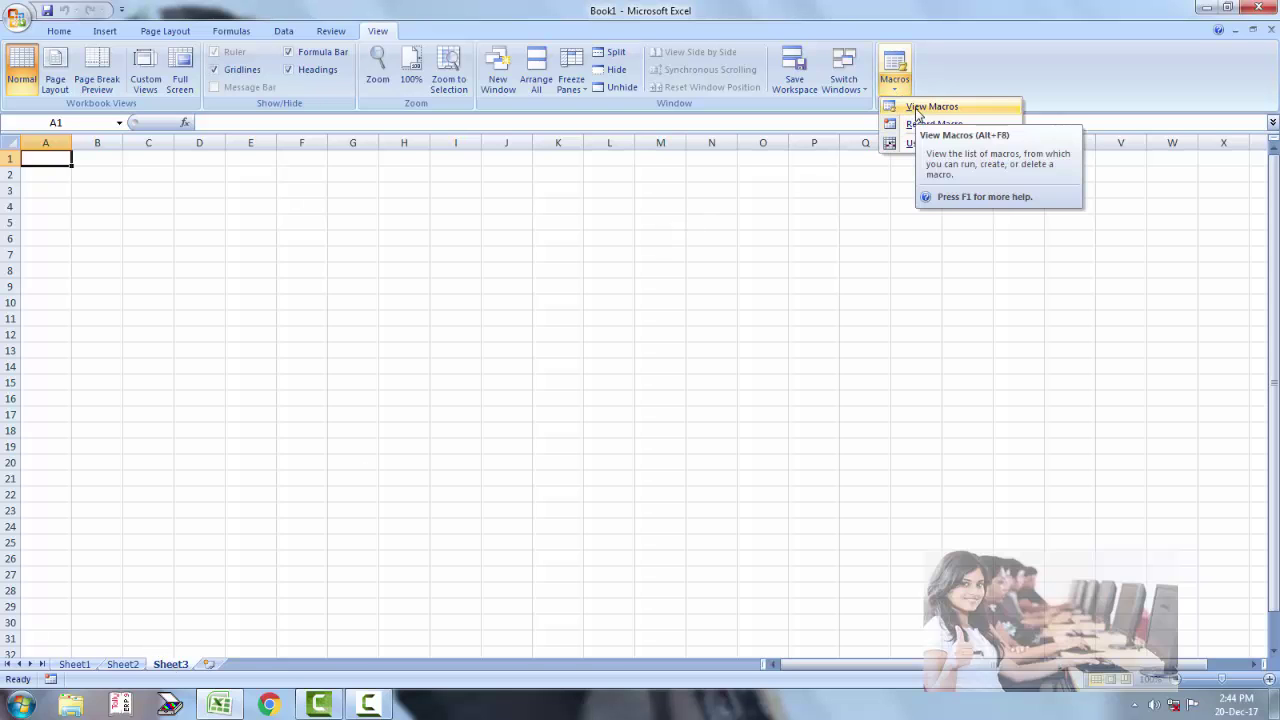
click(916, 107)
click(570, 259)
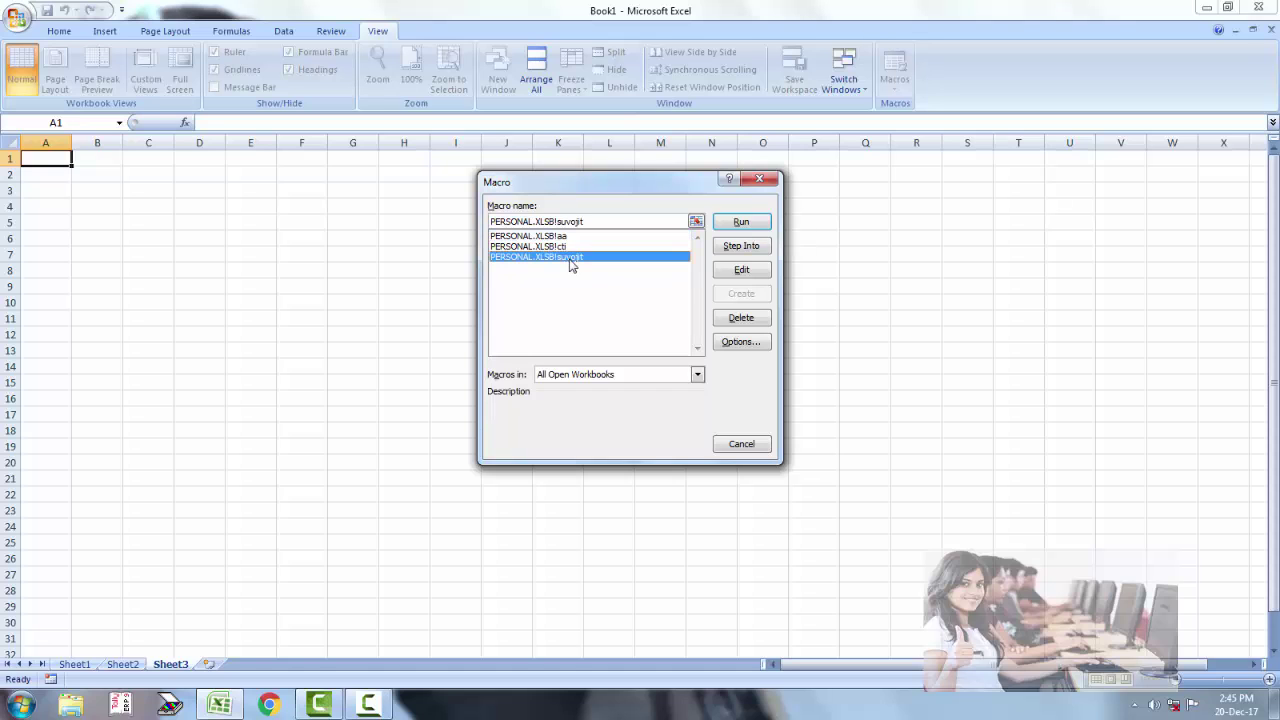
click(735, 221)
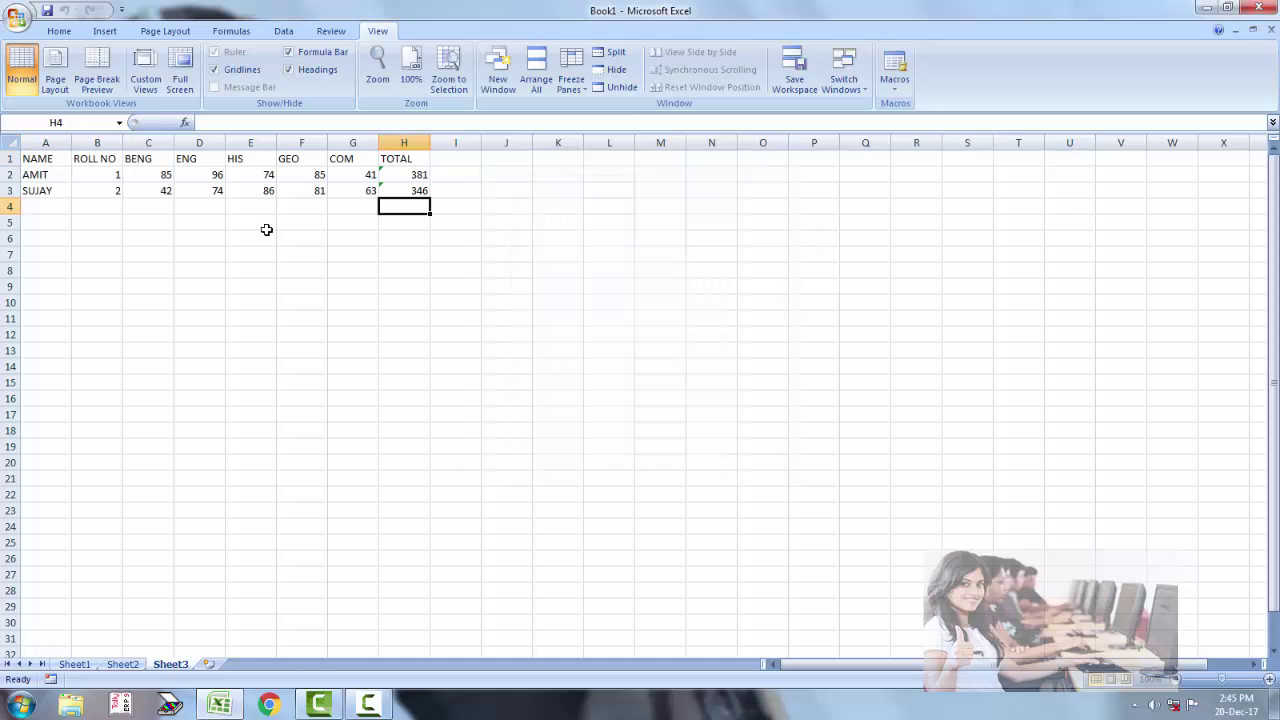
click(210, 665)
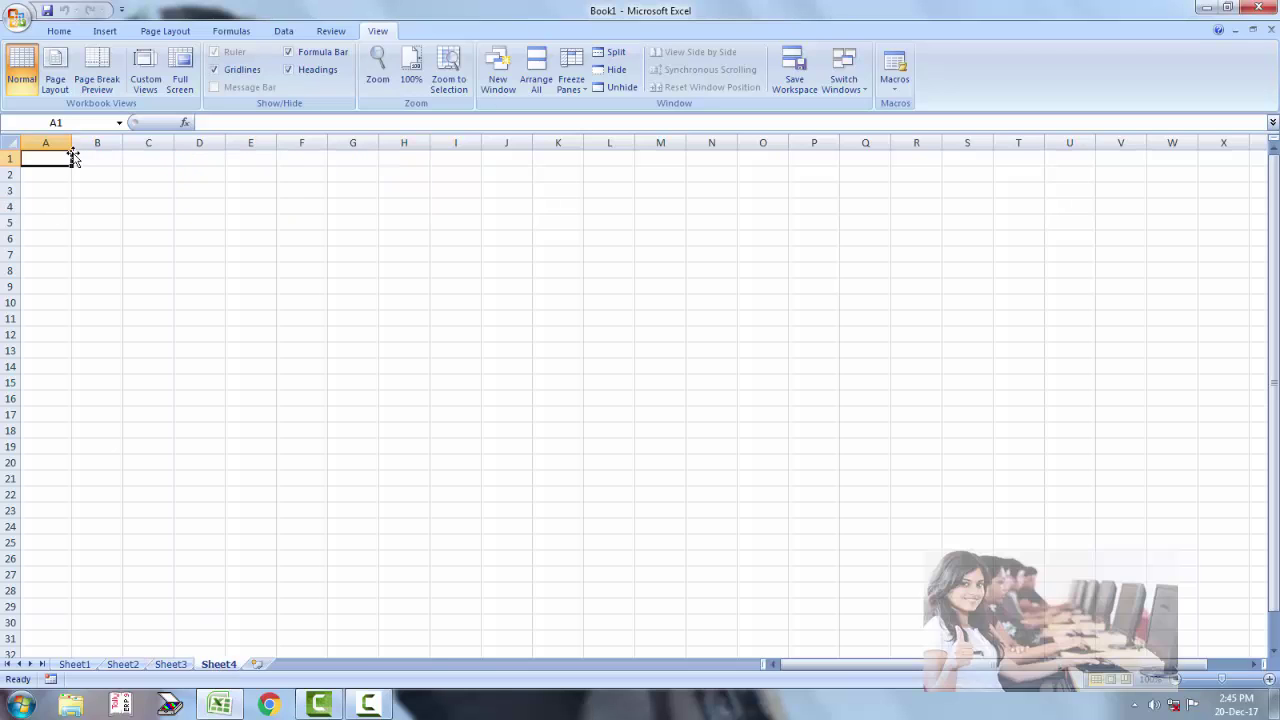
key(ctrl+k)
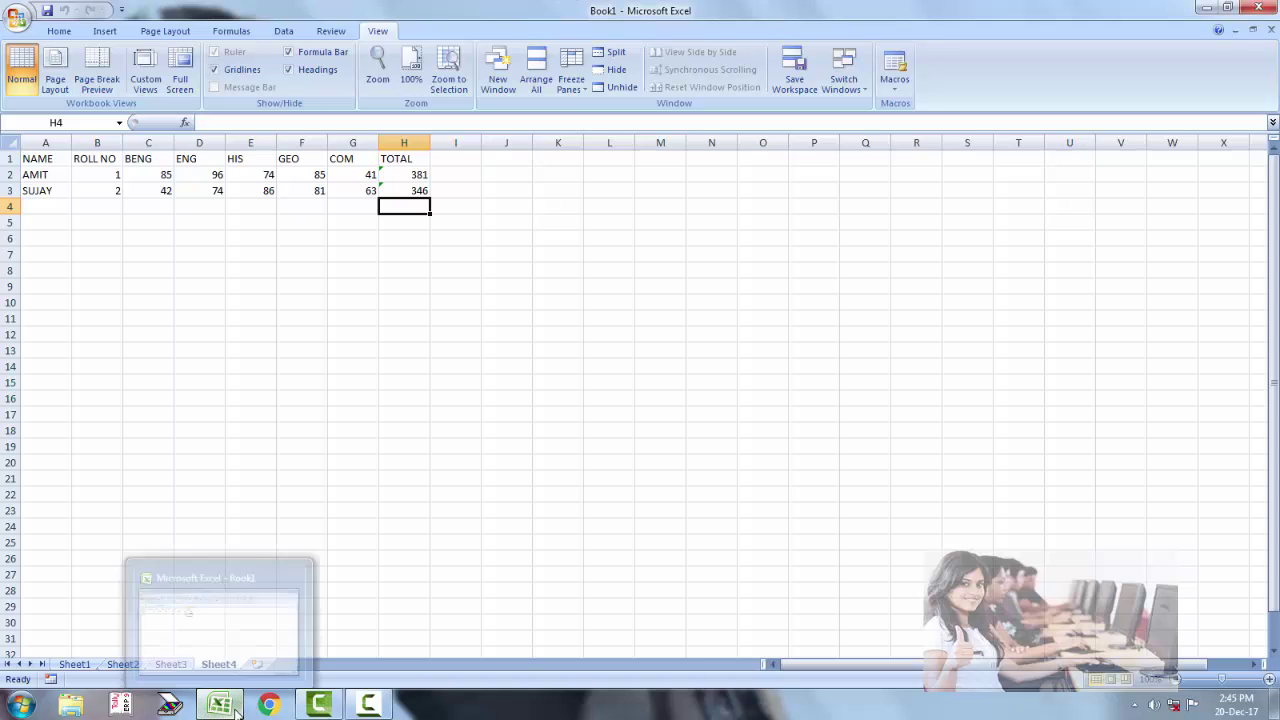
mouse_move(219, 705)
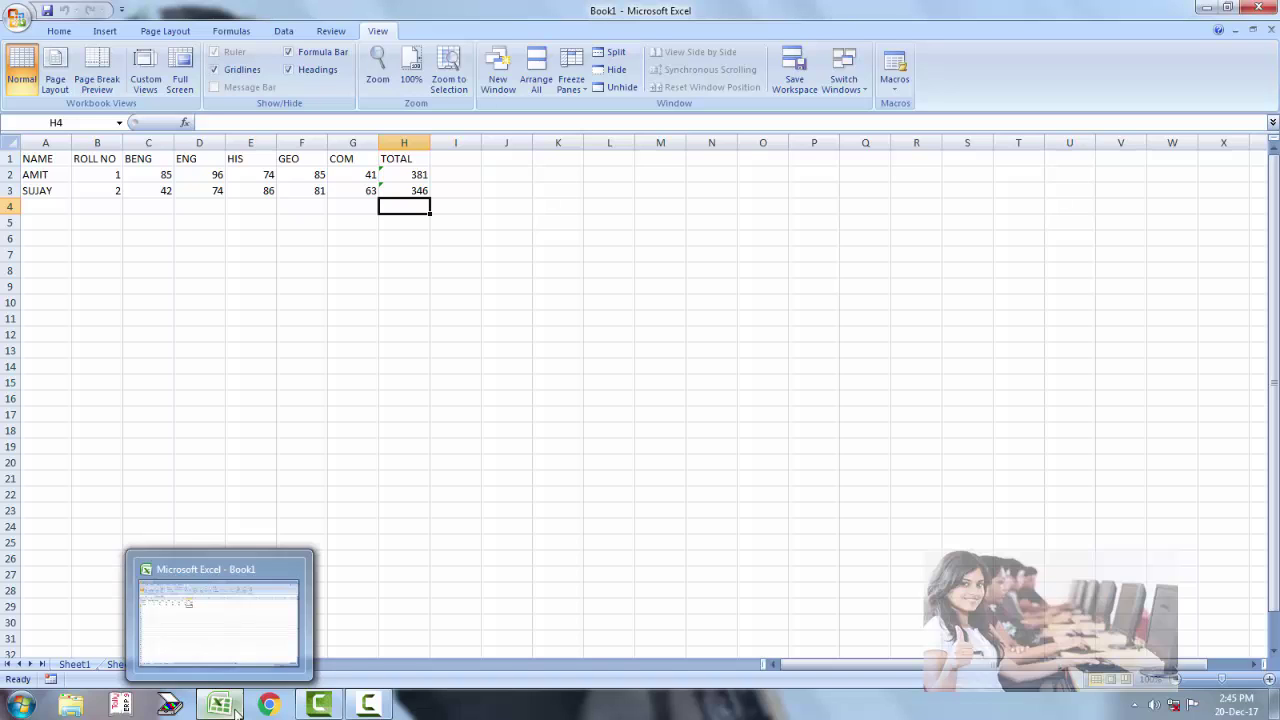
Create a new blank workbook Book2, switch to Book1, then return to Book2.
key(ctrl+n)
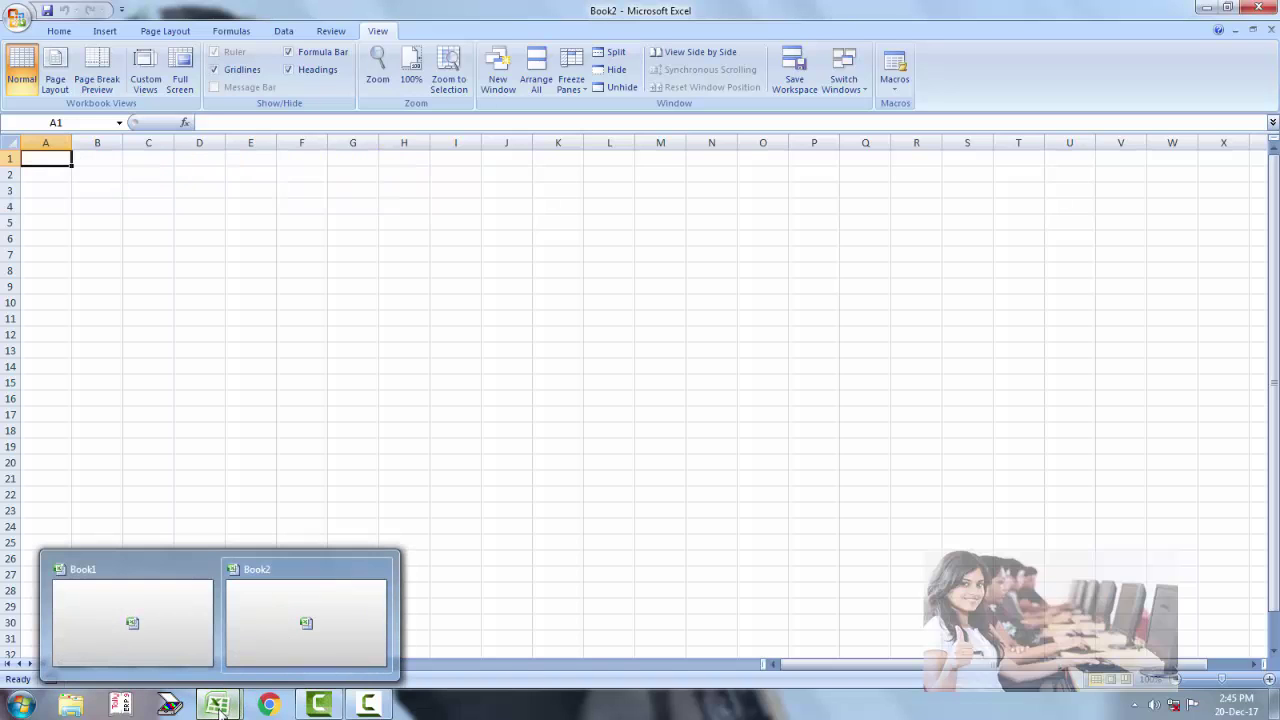
click(154, 574)
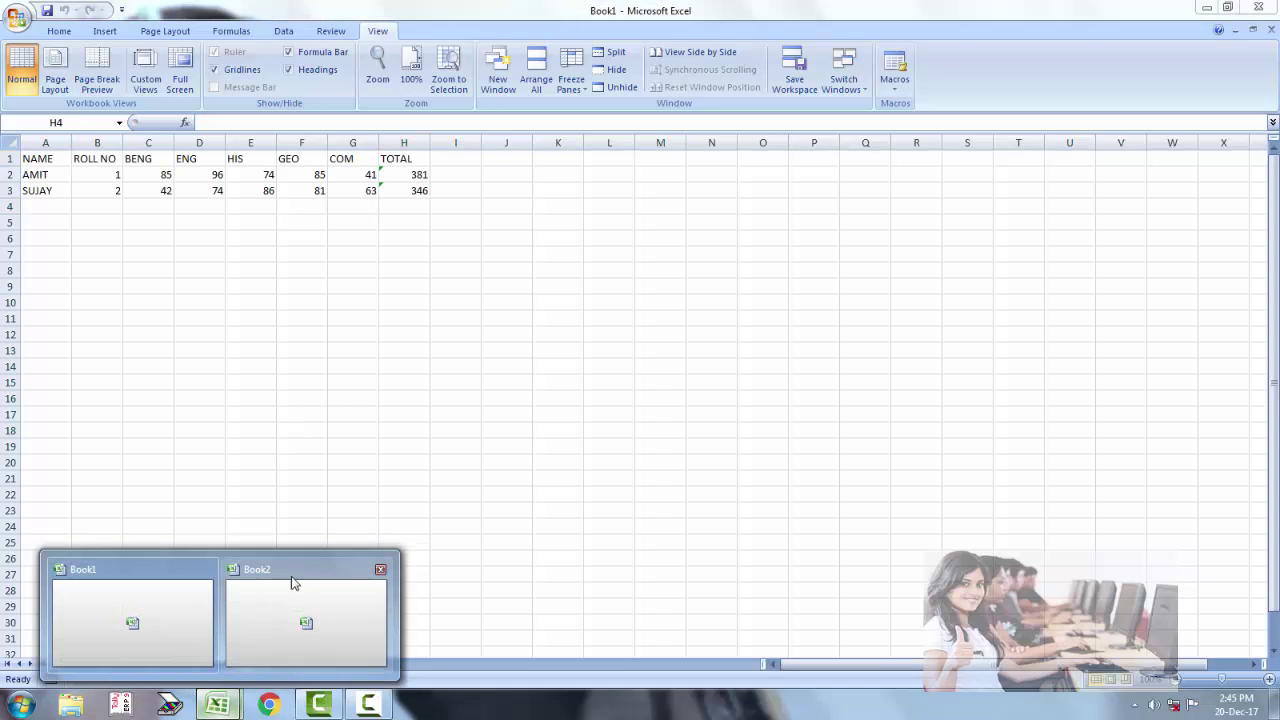
click(291, 577)
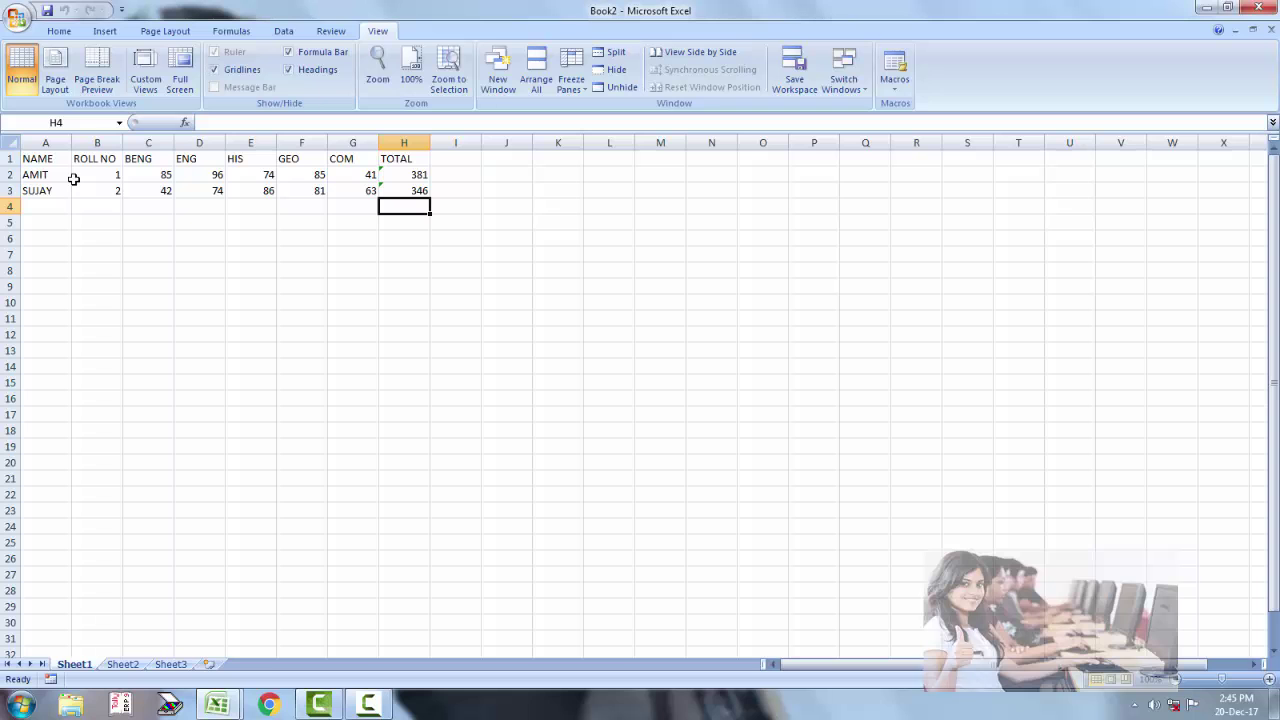
Minimize Excel and refresh the Windows desktop twice from its context menu.
click(1206, 9)
right_click(536, 118)
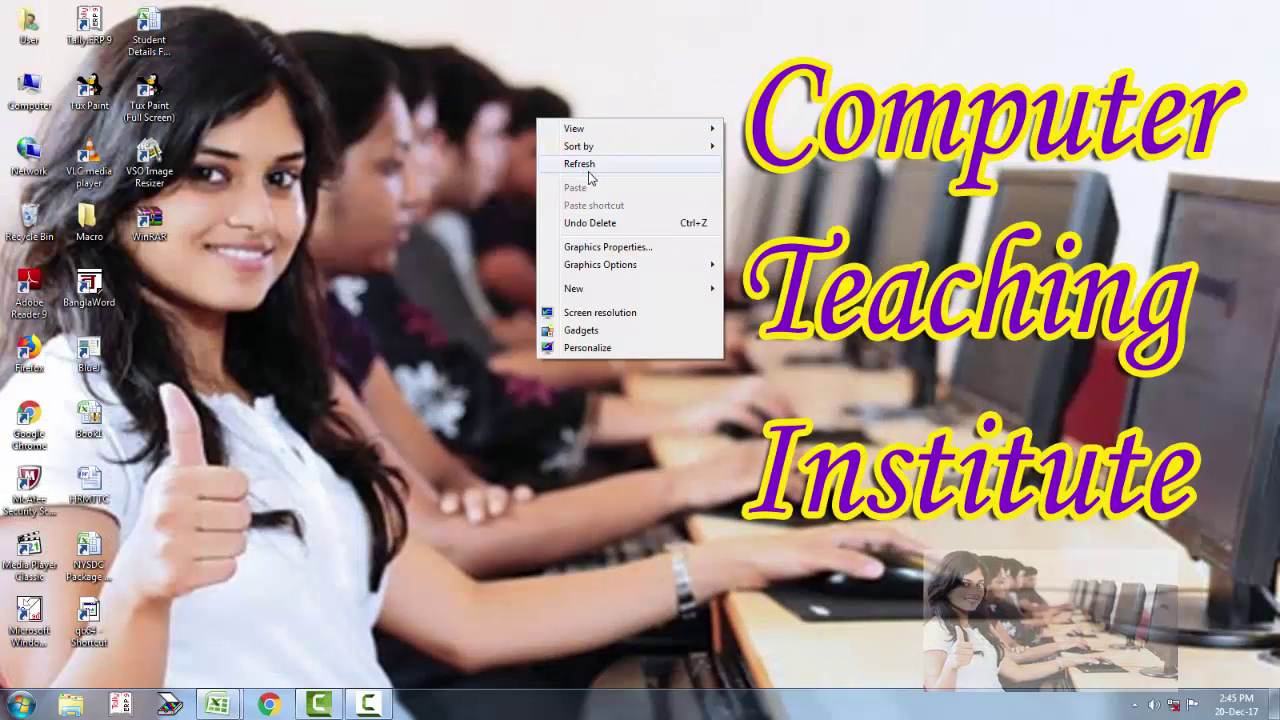
click(590, 172)
right_click(425, 142)
click(458, 188)
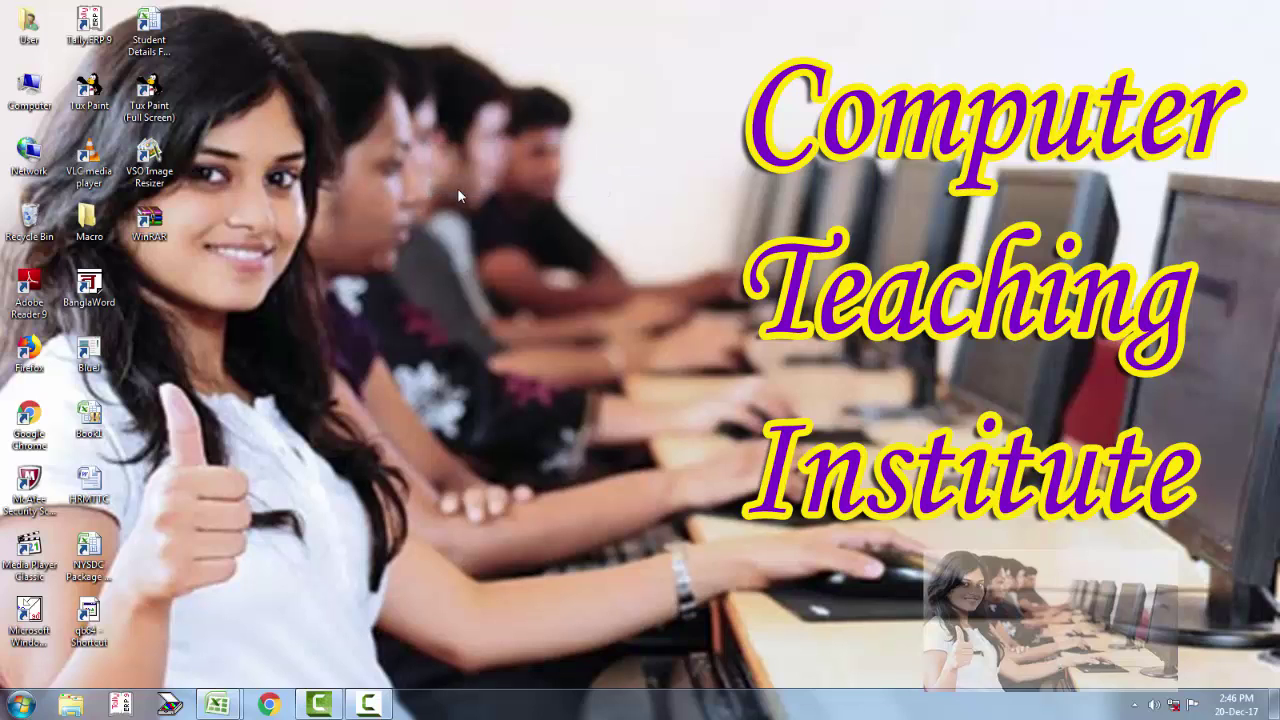